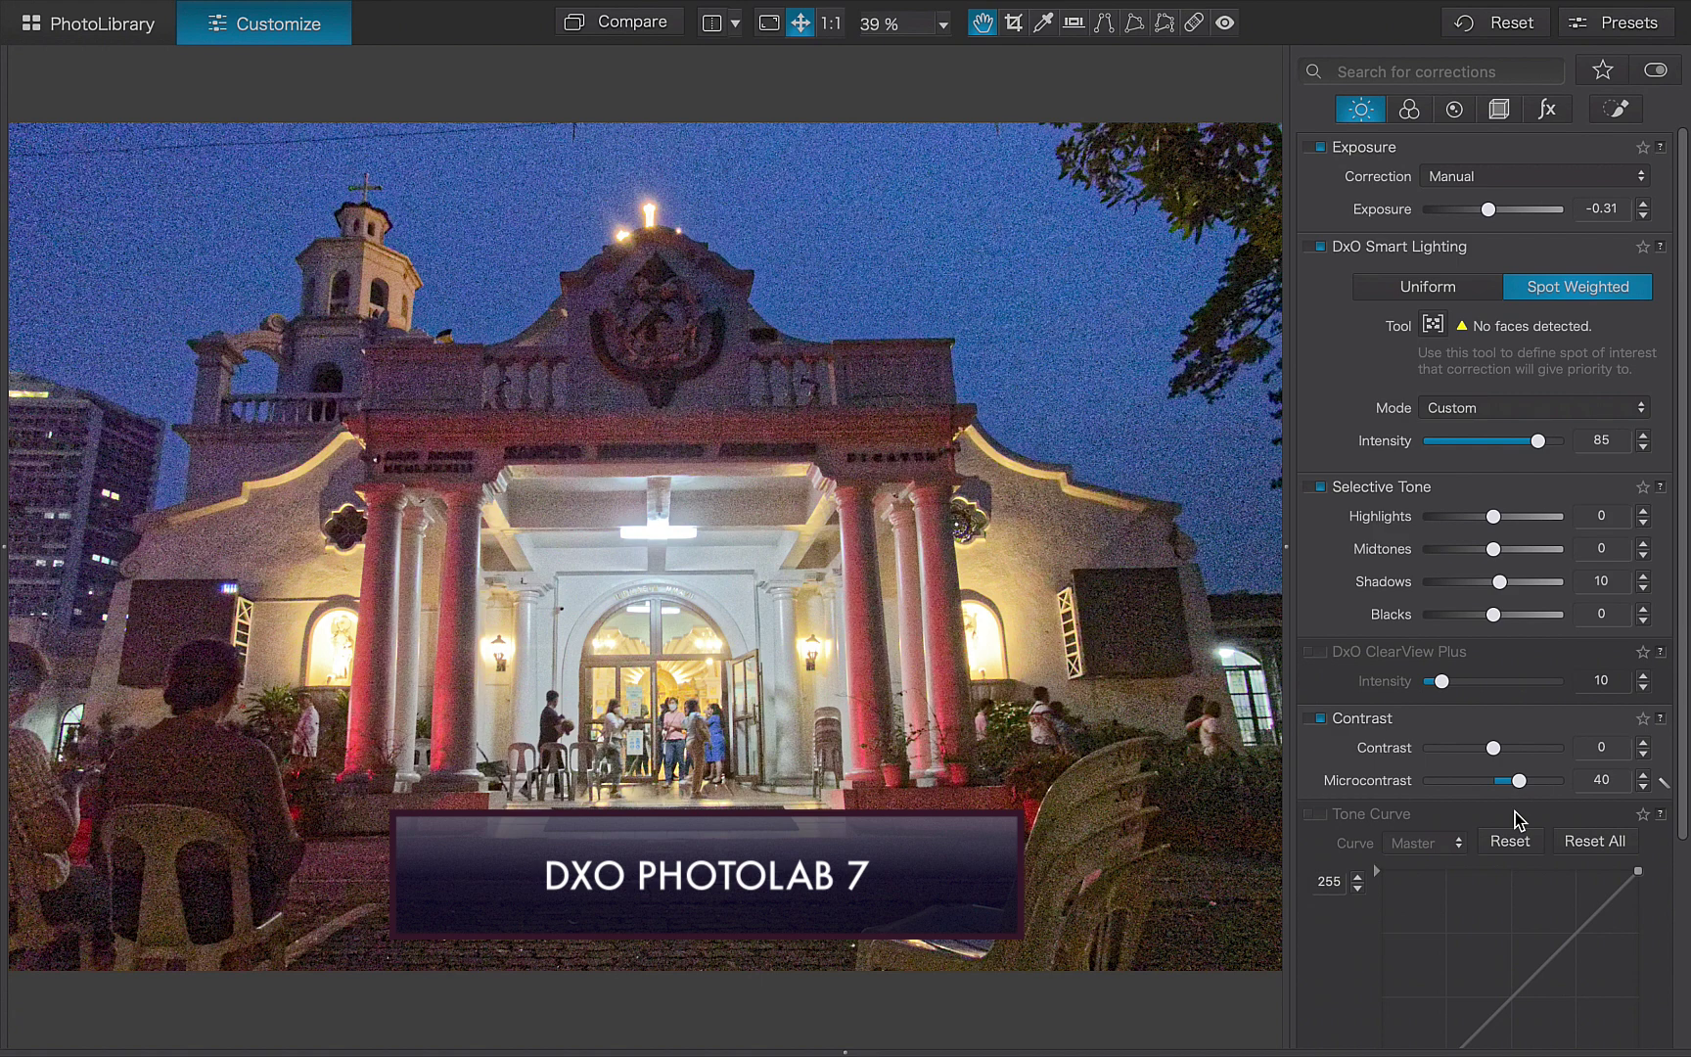
# - Switch the church photo's denoising to DeepPRIME XD and preview it with the magnifier on the facade, crest and pediment
pyautogui.click(1454, 108)
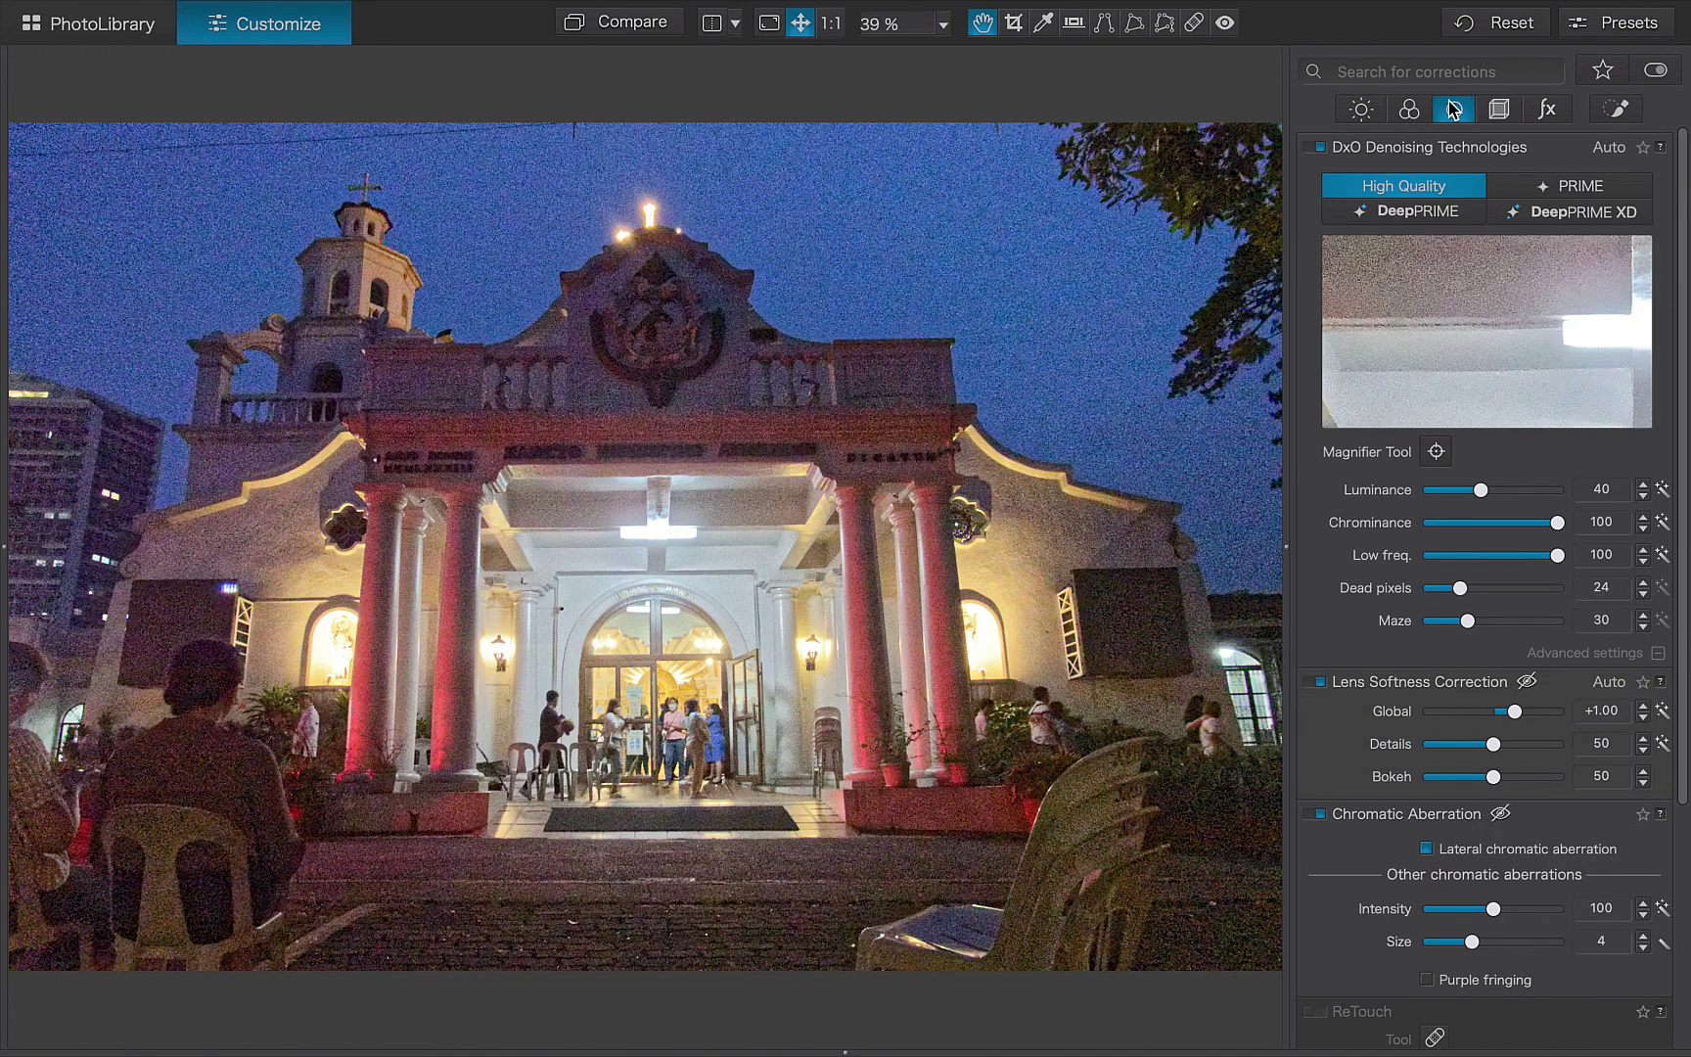
pyautogui.click(1549, 213)
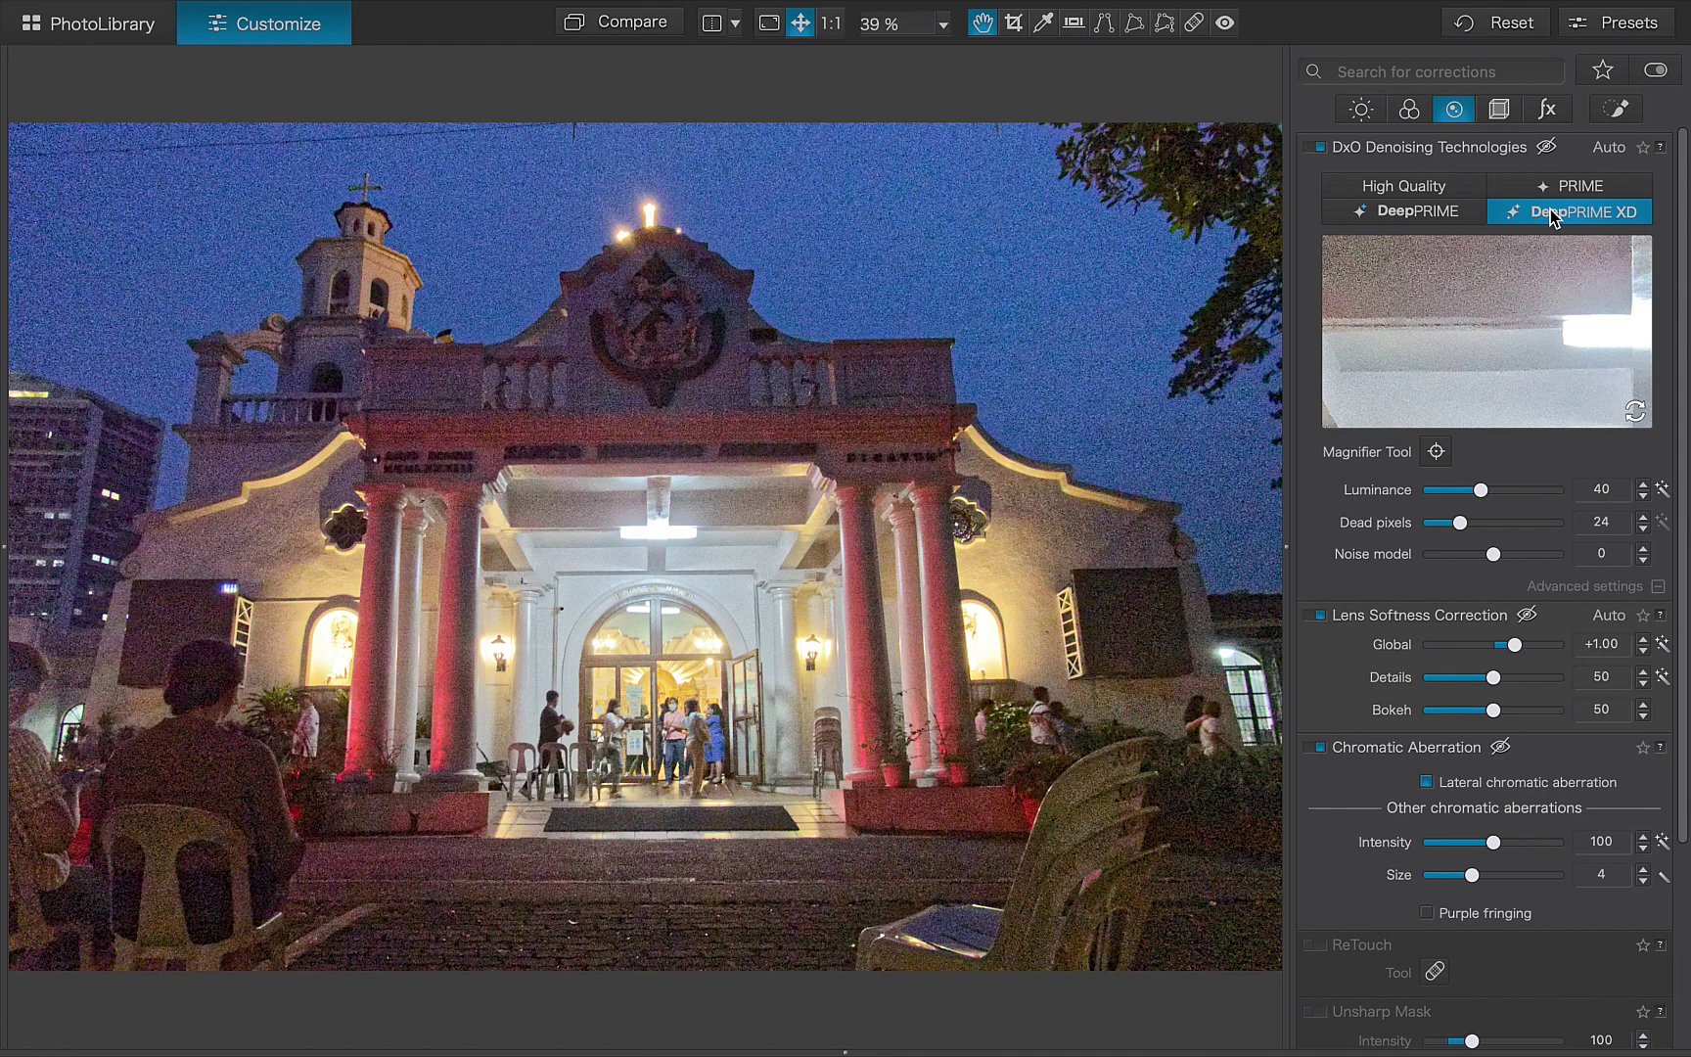
pyautogui.click(1435, 453)
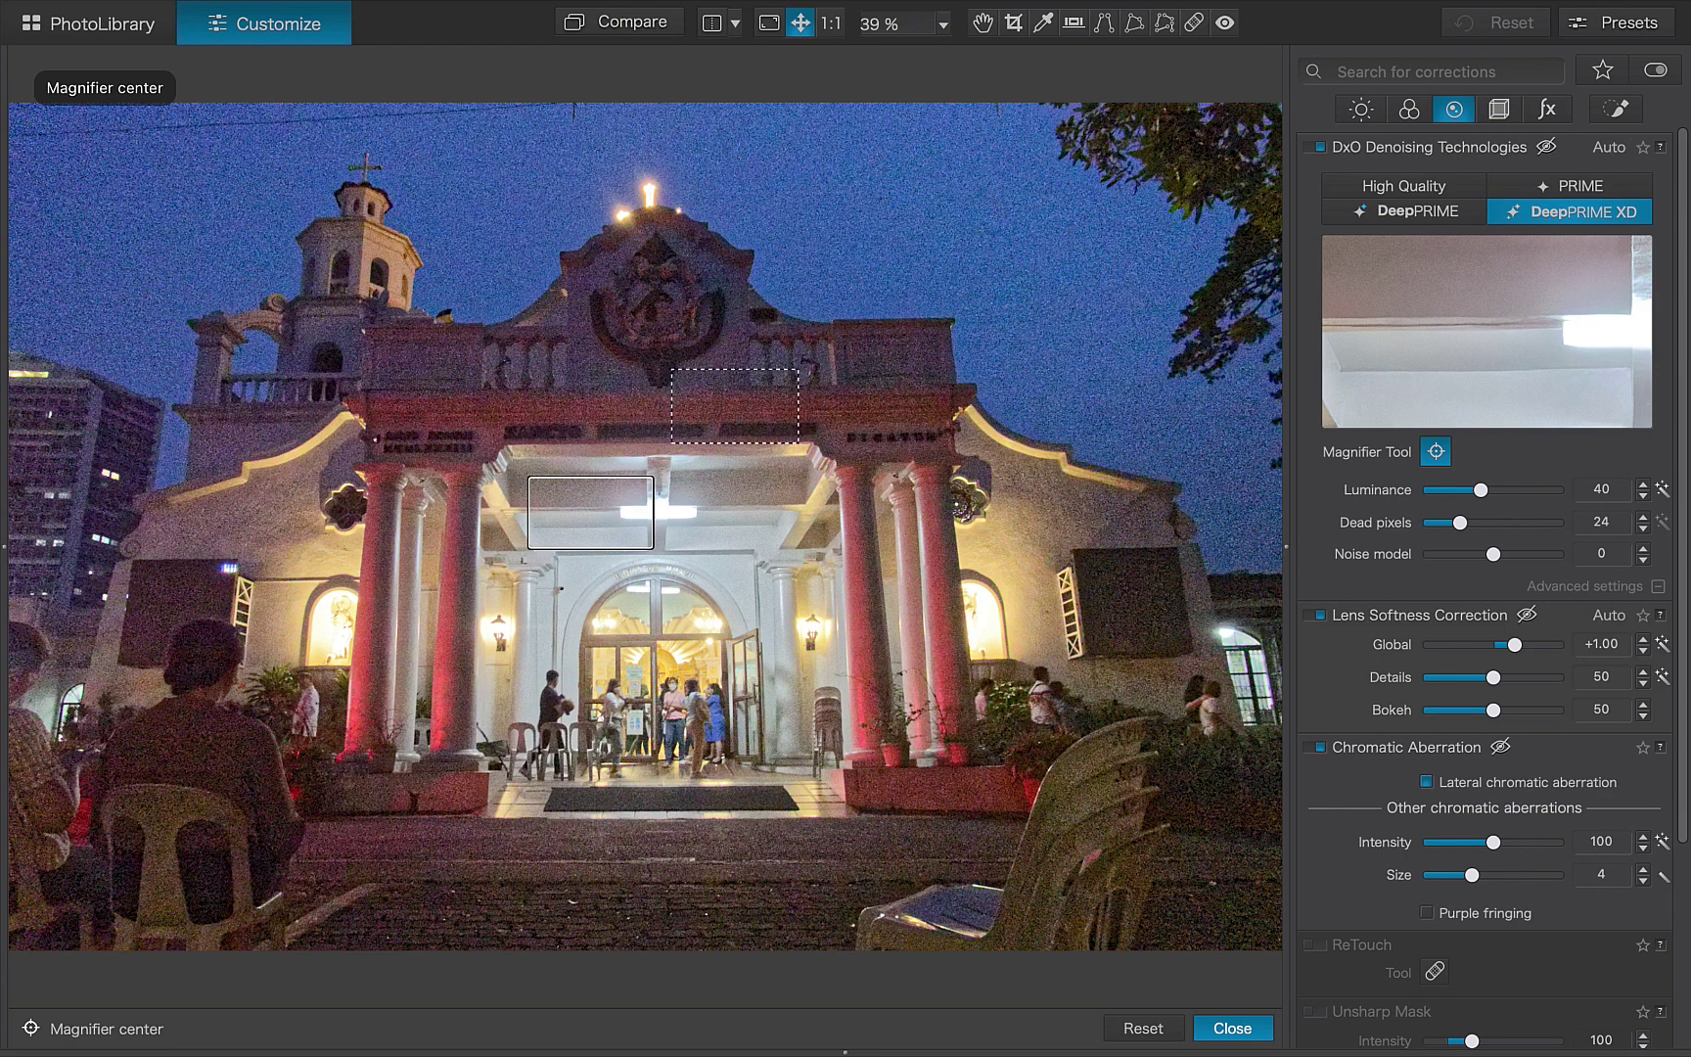
pyautogui.click(735, 407)
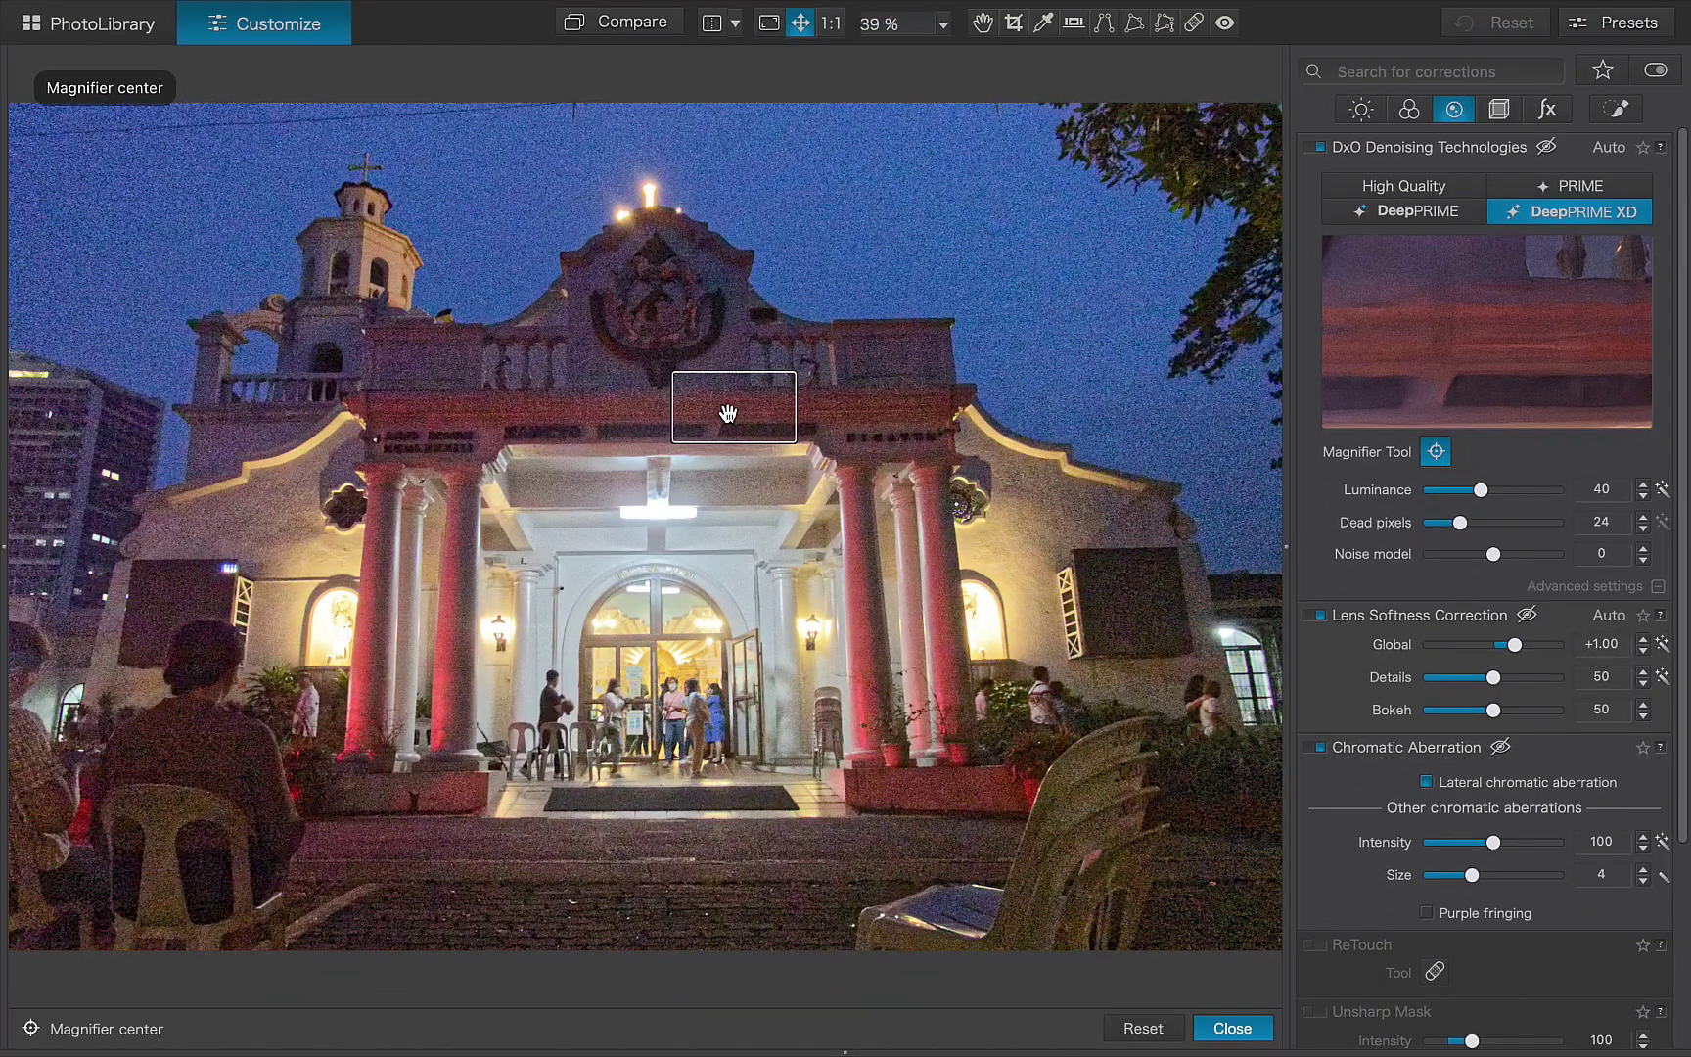
pyautogui.moveTo(727, 412); pyautogui.dragTo(648, 334)
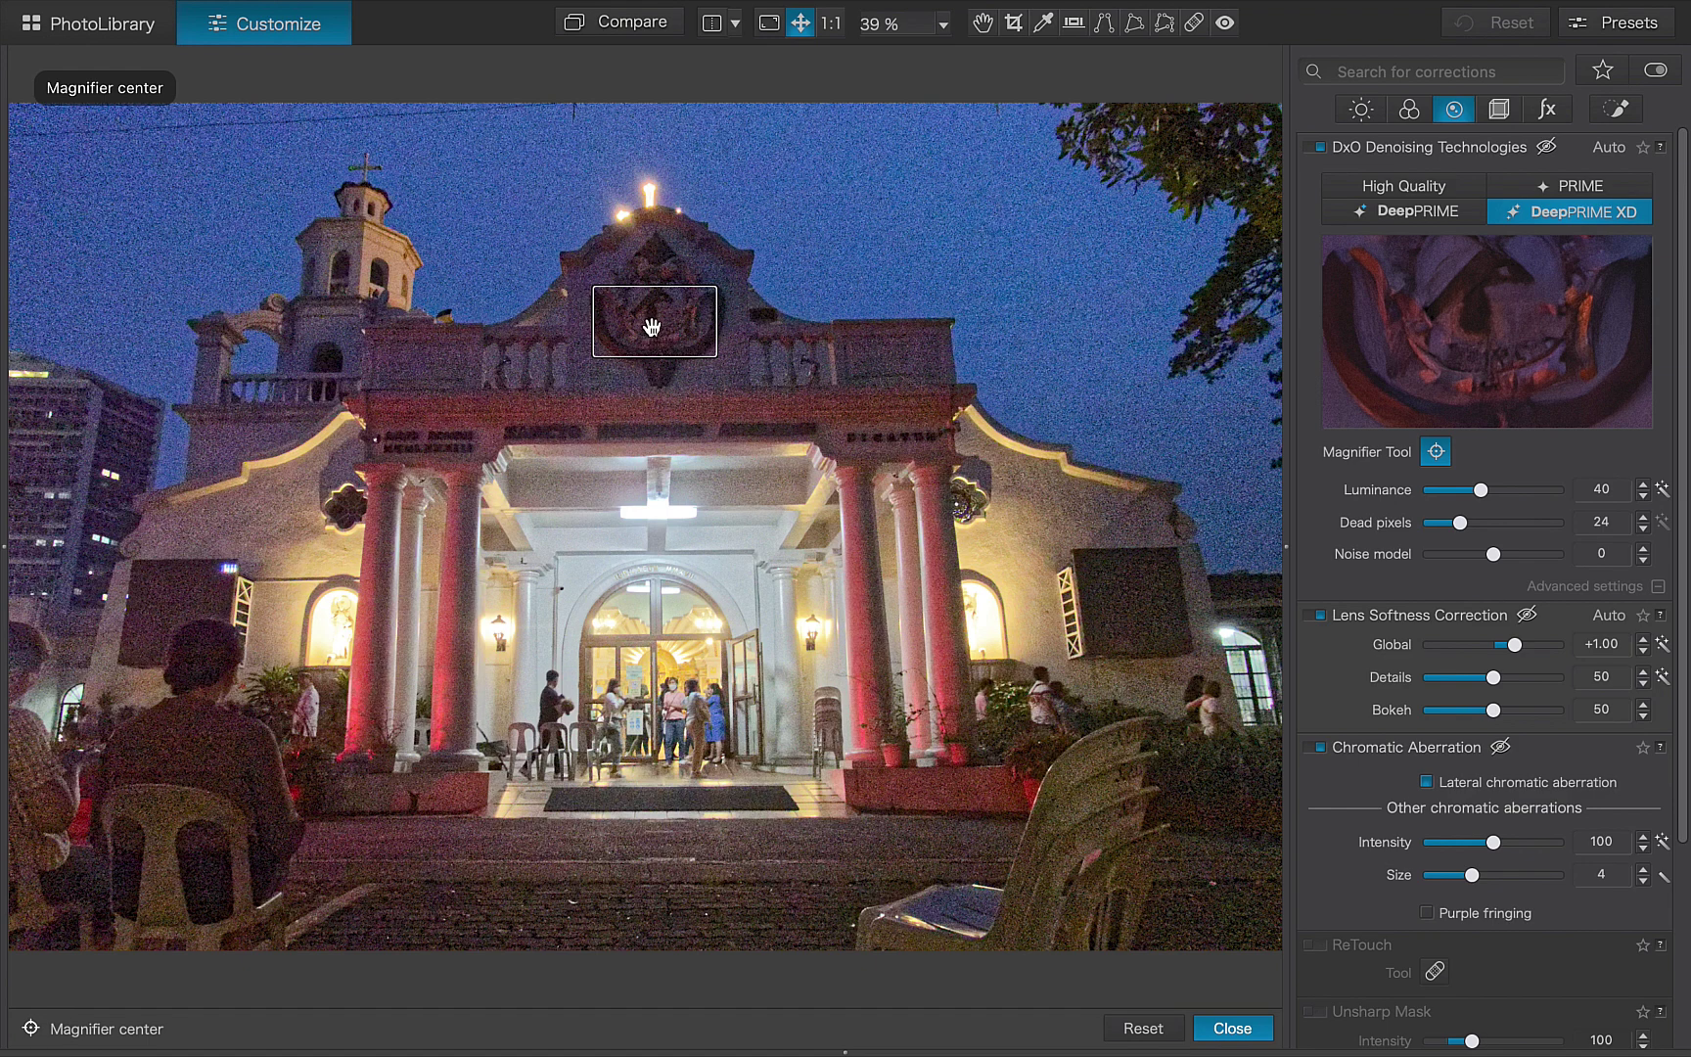
pyautogui.moveTo(652, 326); pyautogui.dragTo(714, 255)
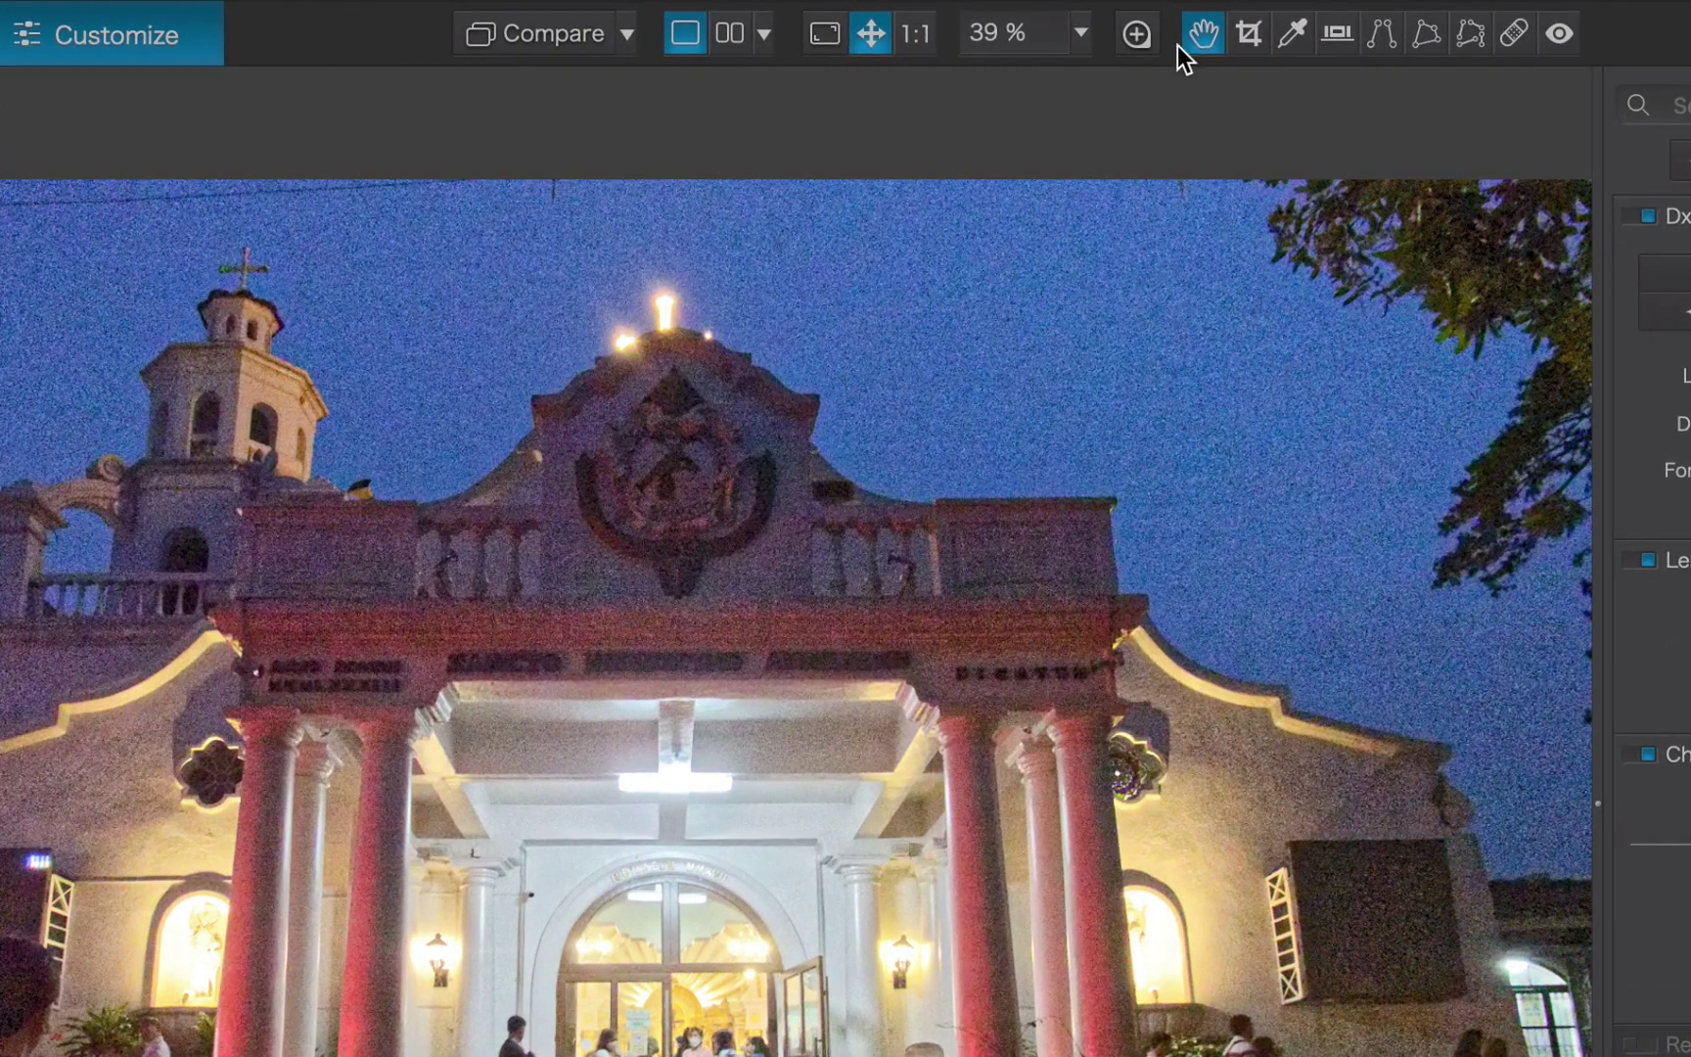
# - Examine the denoising on the church's facade, roofline and sky with the loupe, raising its magnification to 200%
pyautogui.click(981, 26)
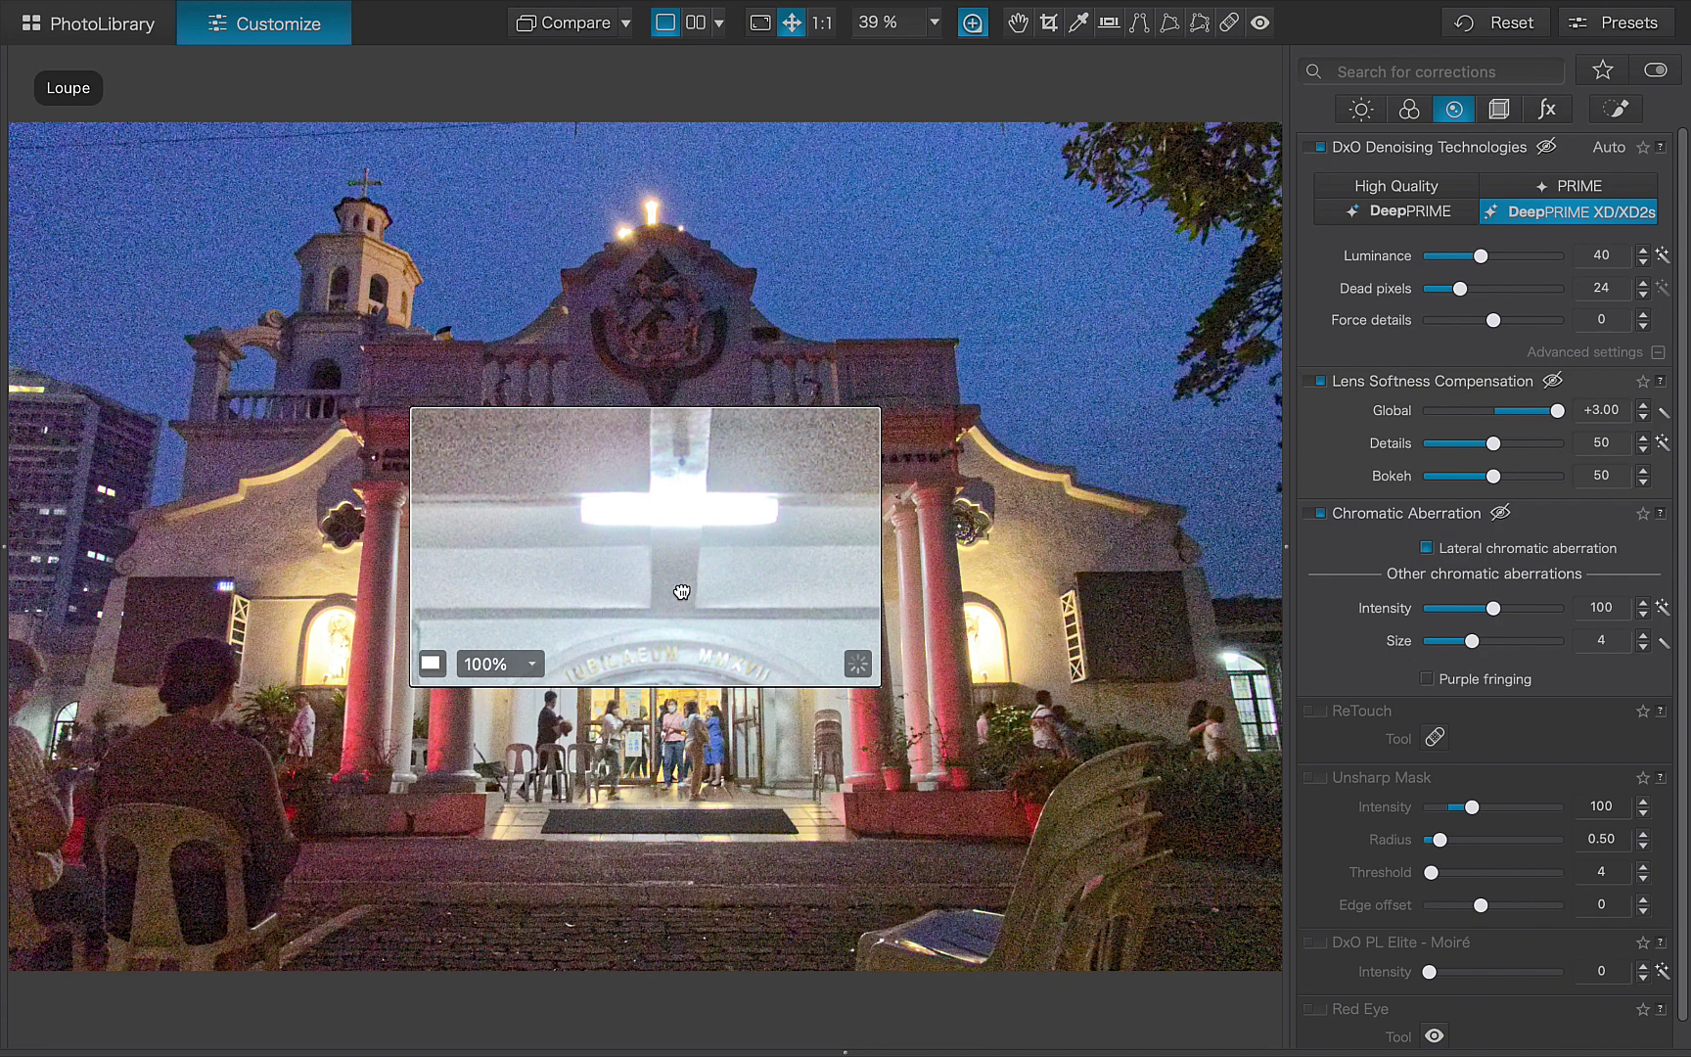
pyautogui.moveTo(683, 591); pyautogui.dragTo(697, 300)
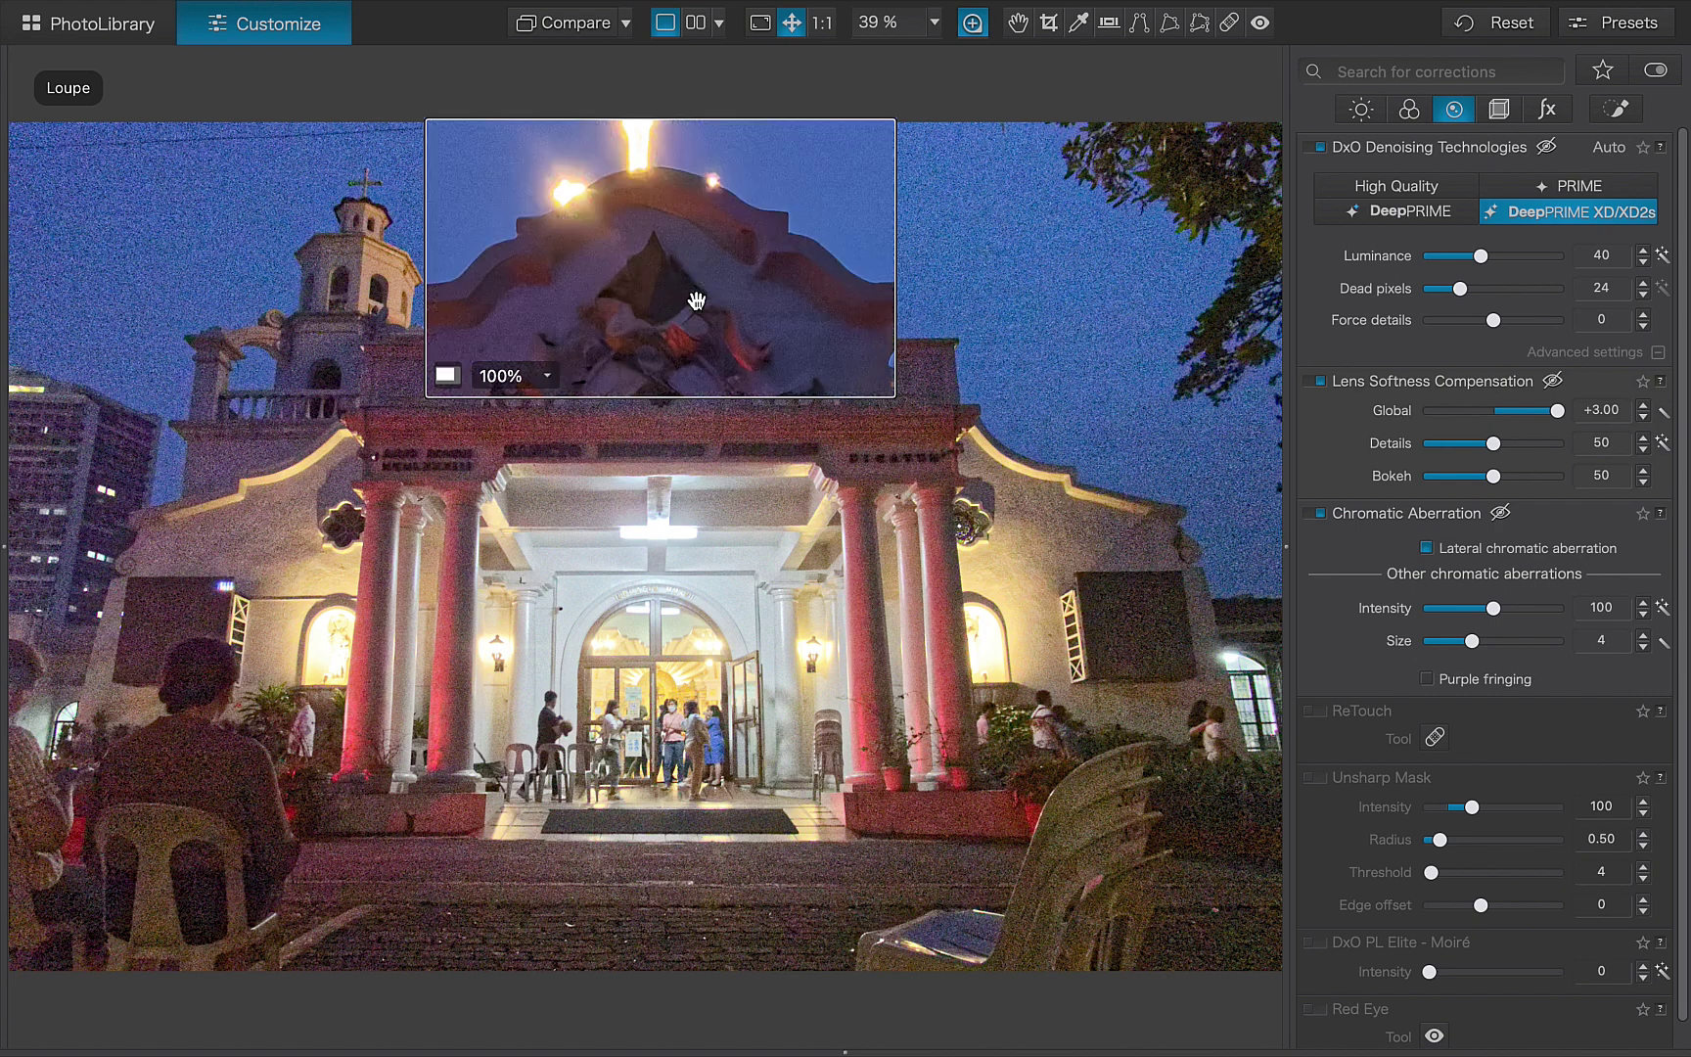
pyautogui.moveTo(696, 300); pyautogui.dragTo(922, 377)
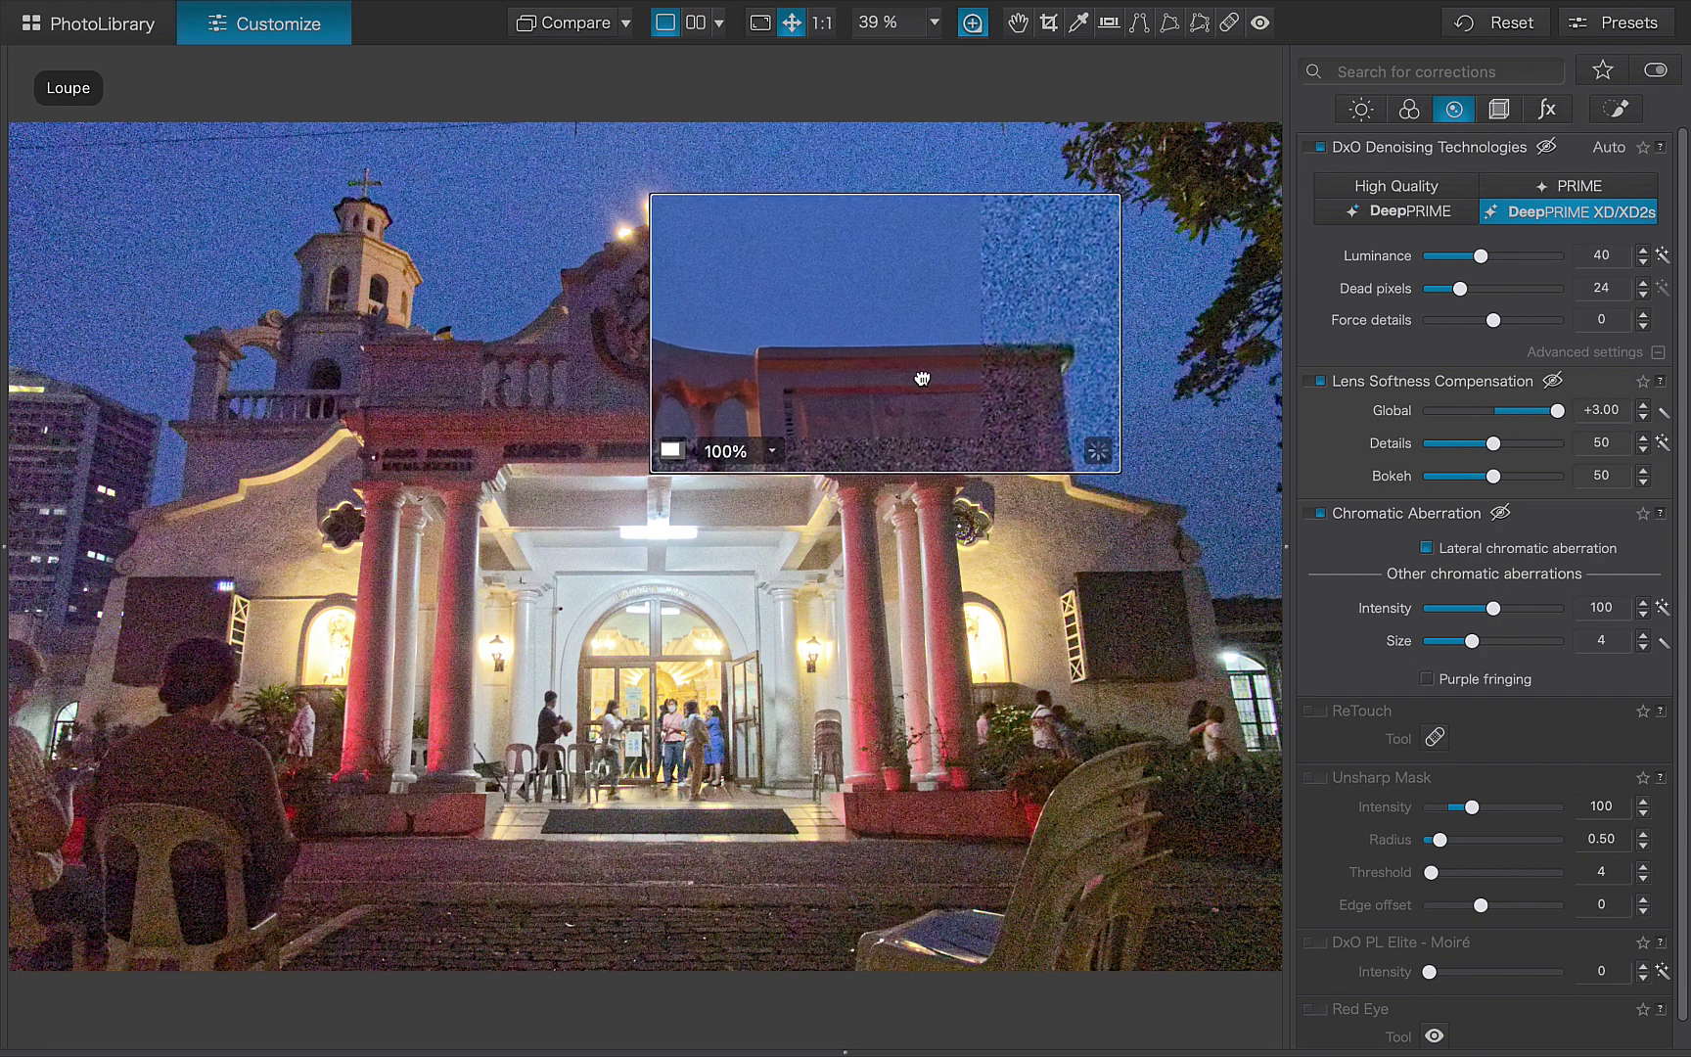
pyautogui.moveTo(921, 378); pyautogui.dragTo(983, 489)
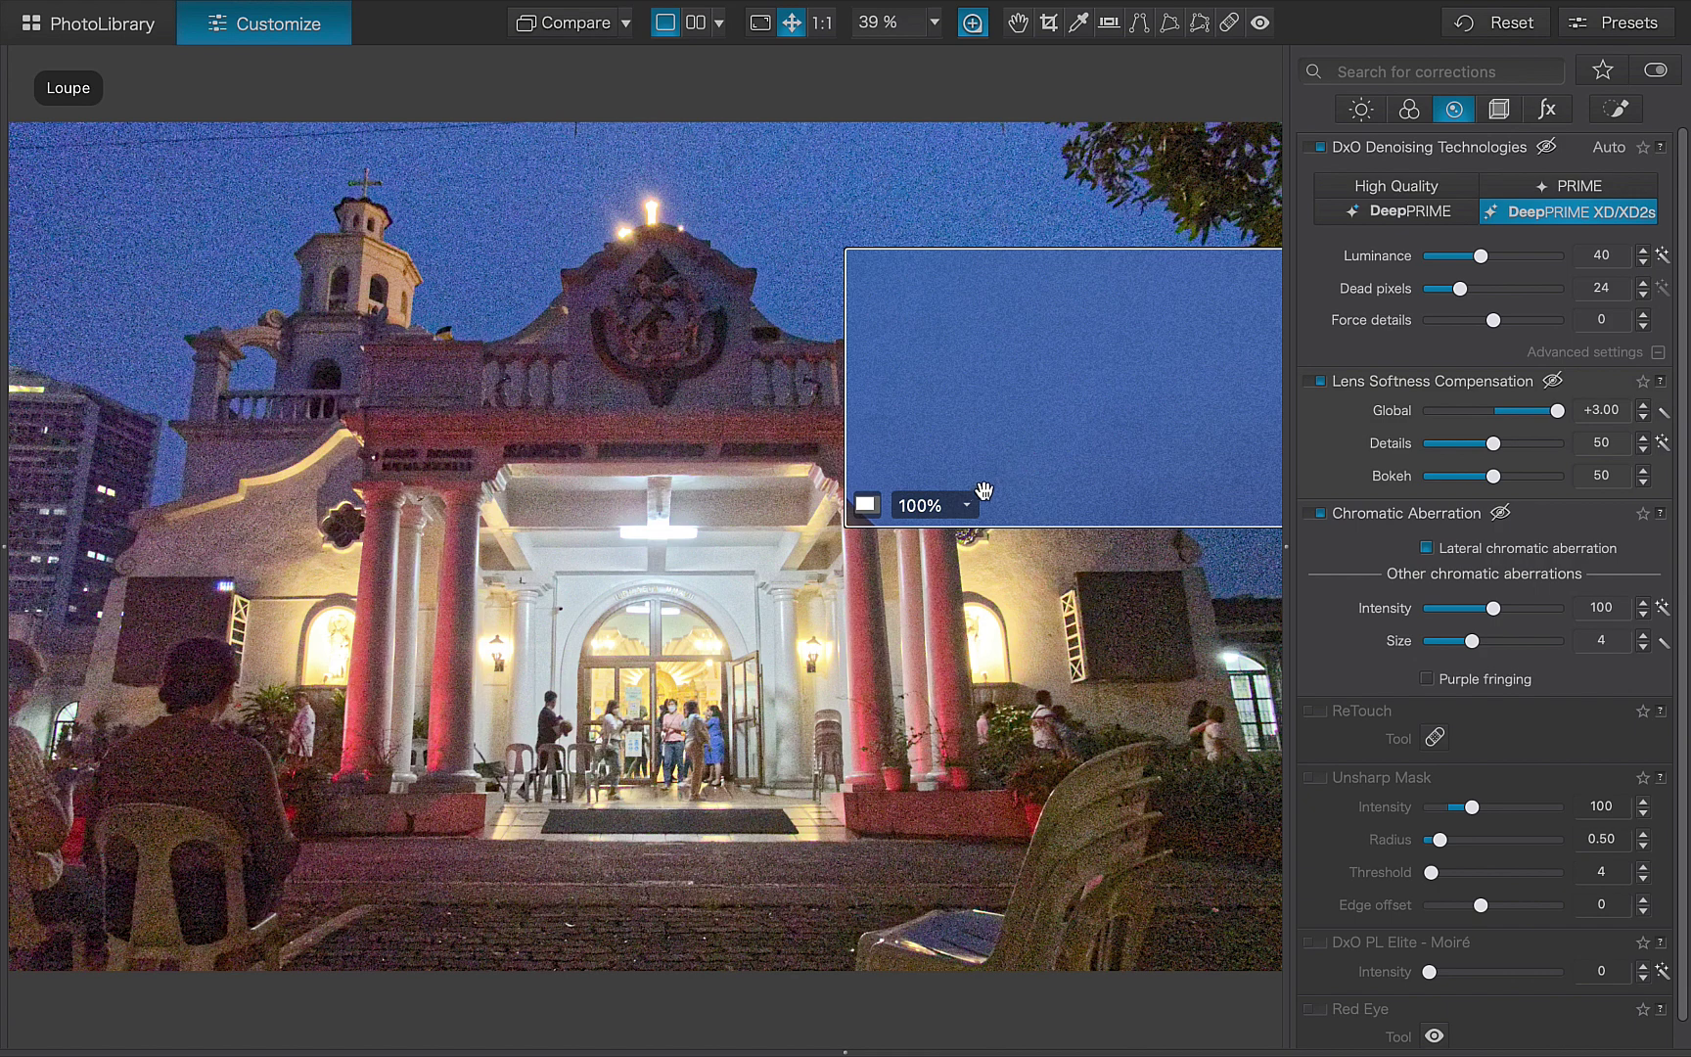
pyautogui.click(967, 517)
pyautogui.click(937, 535)
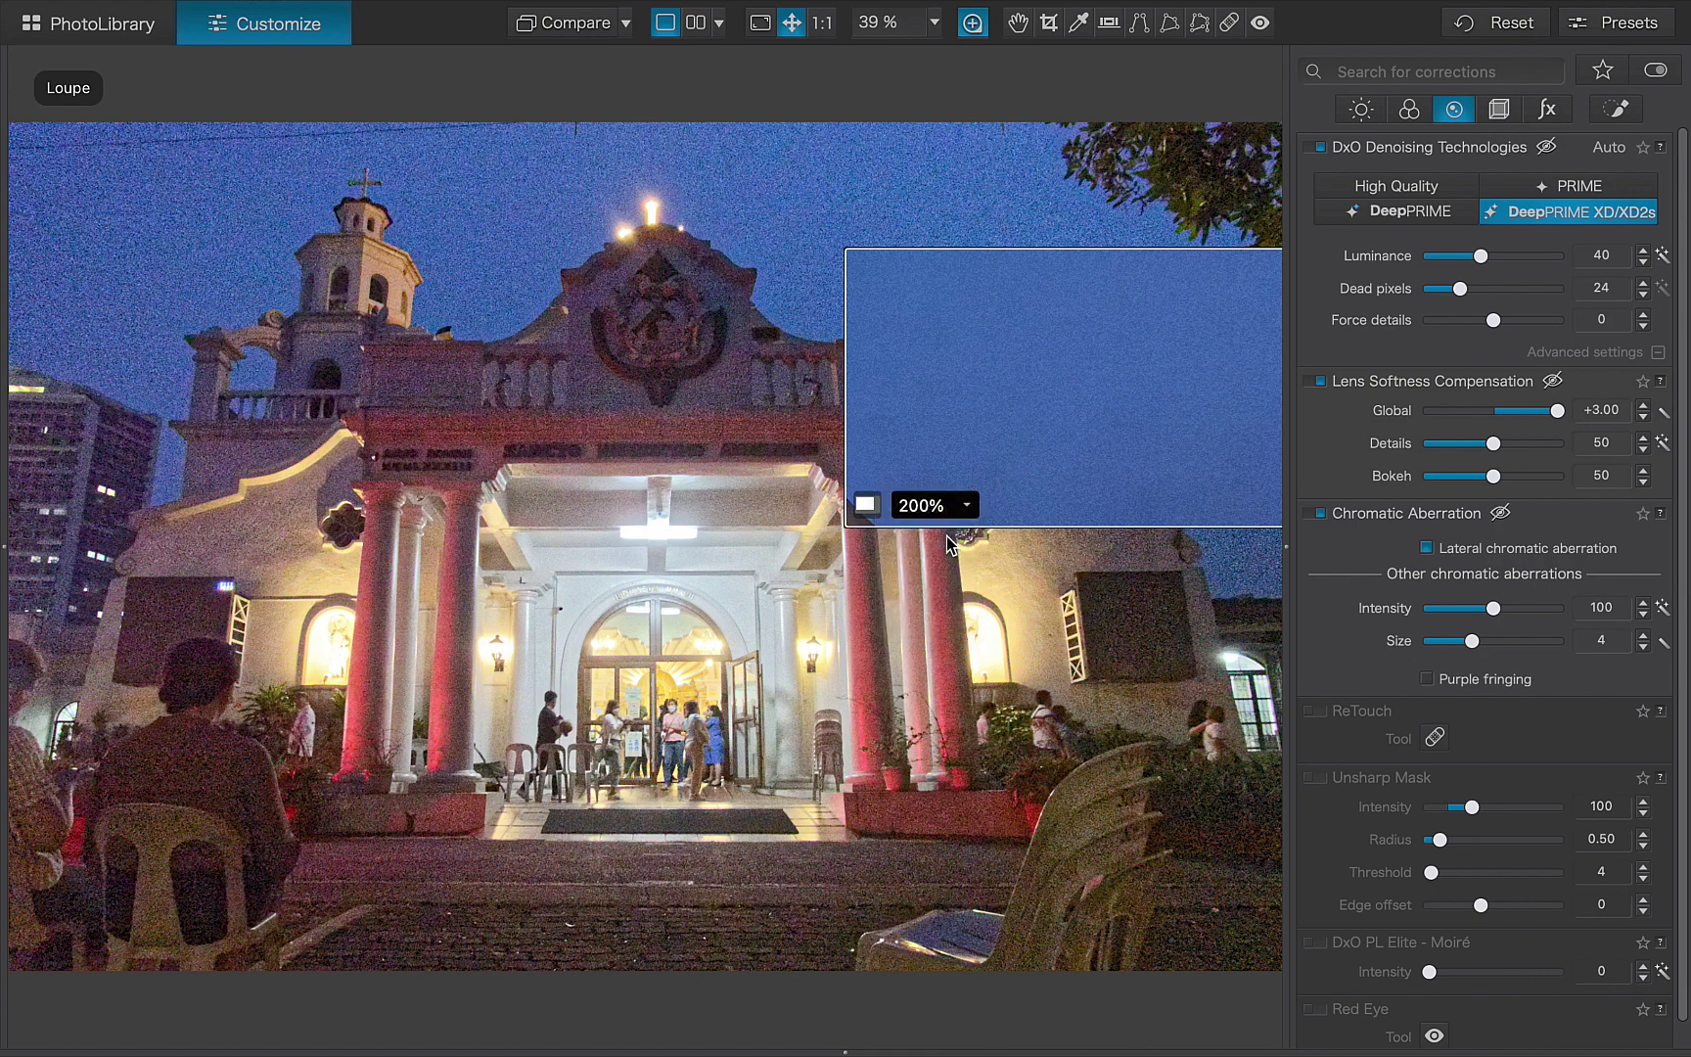
pyautogui.moveTo(1019, 460); pyautogui.dragTo(569, 309)
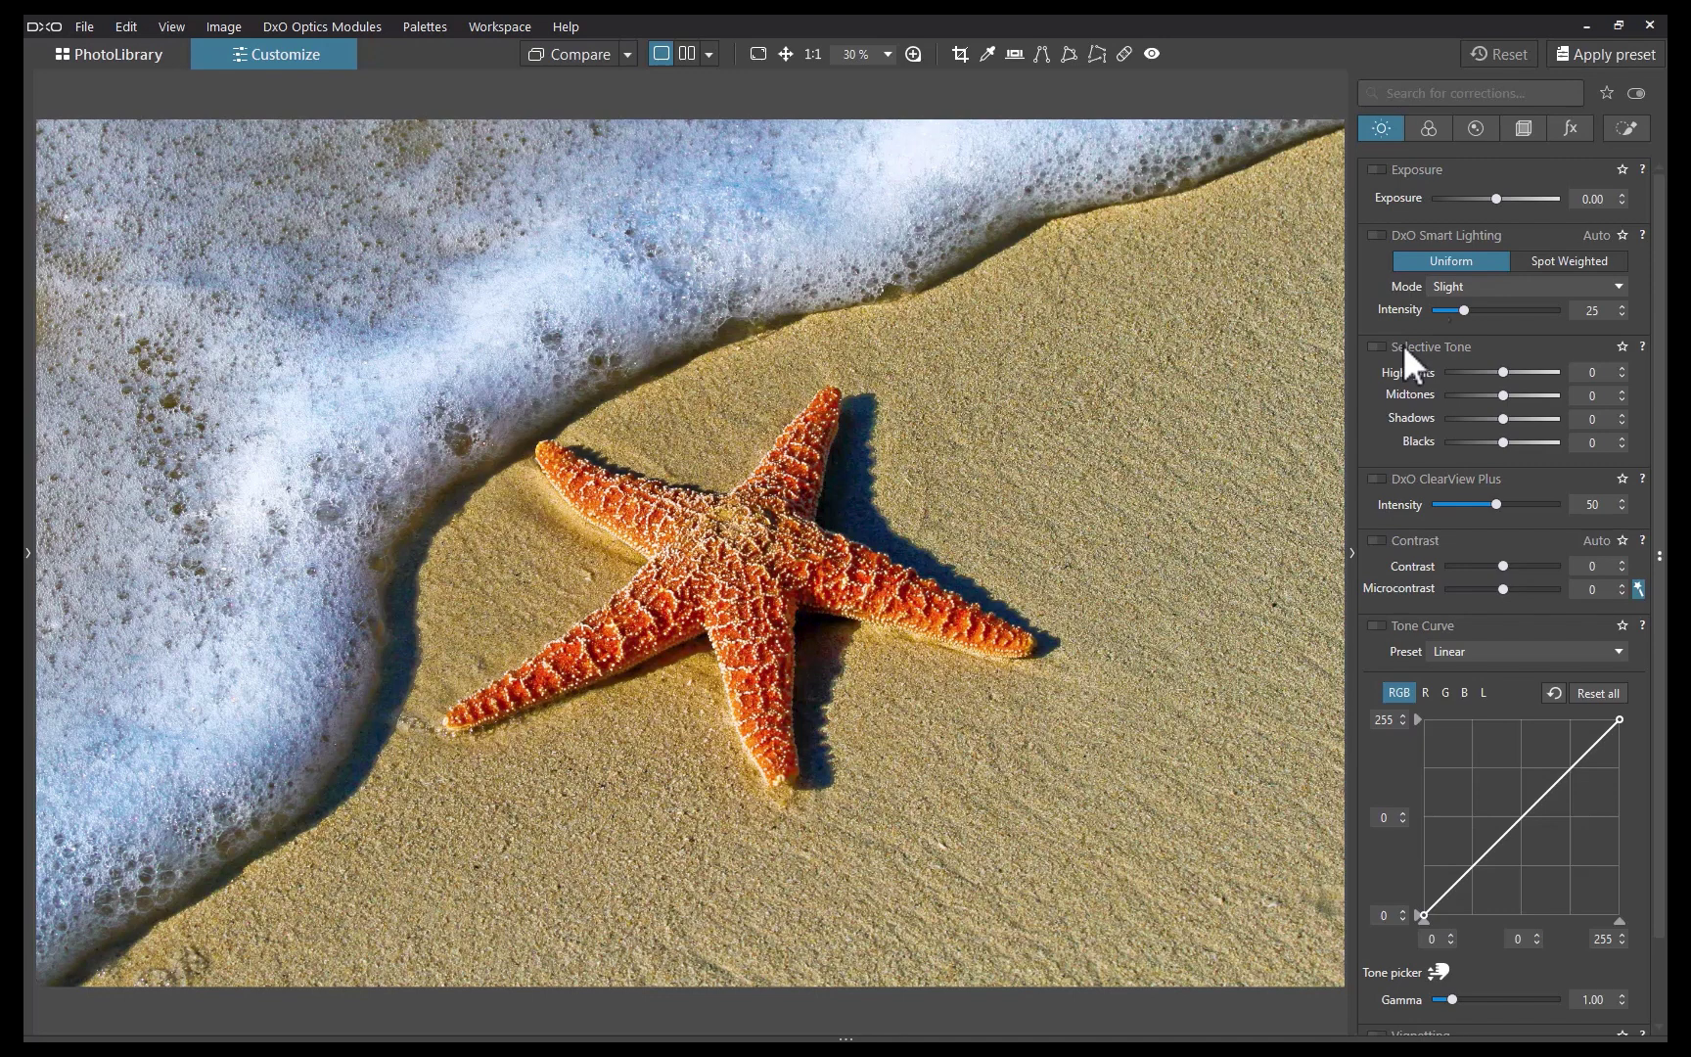
# - Create a hue mask on the starfish and set its hue range to 11–34 with outer feather limits 355 and 43
pyautogui.click(1635, 126)
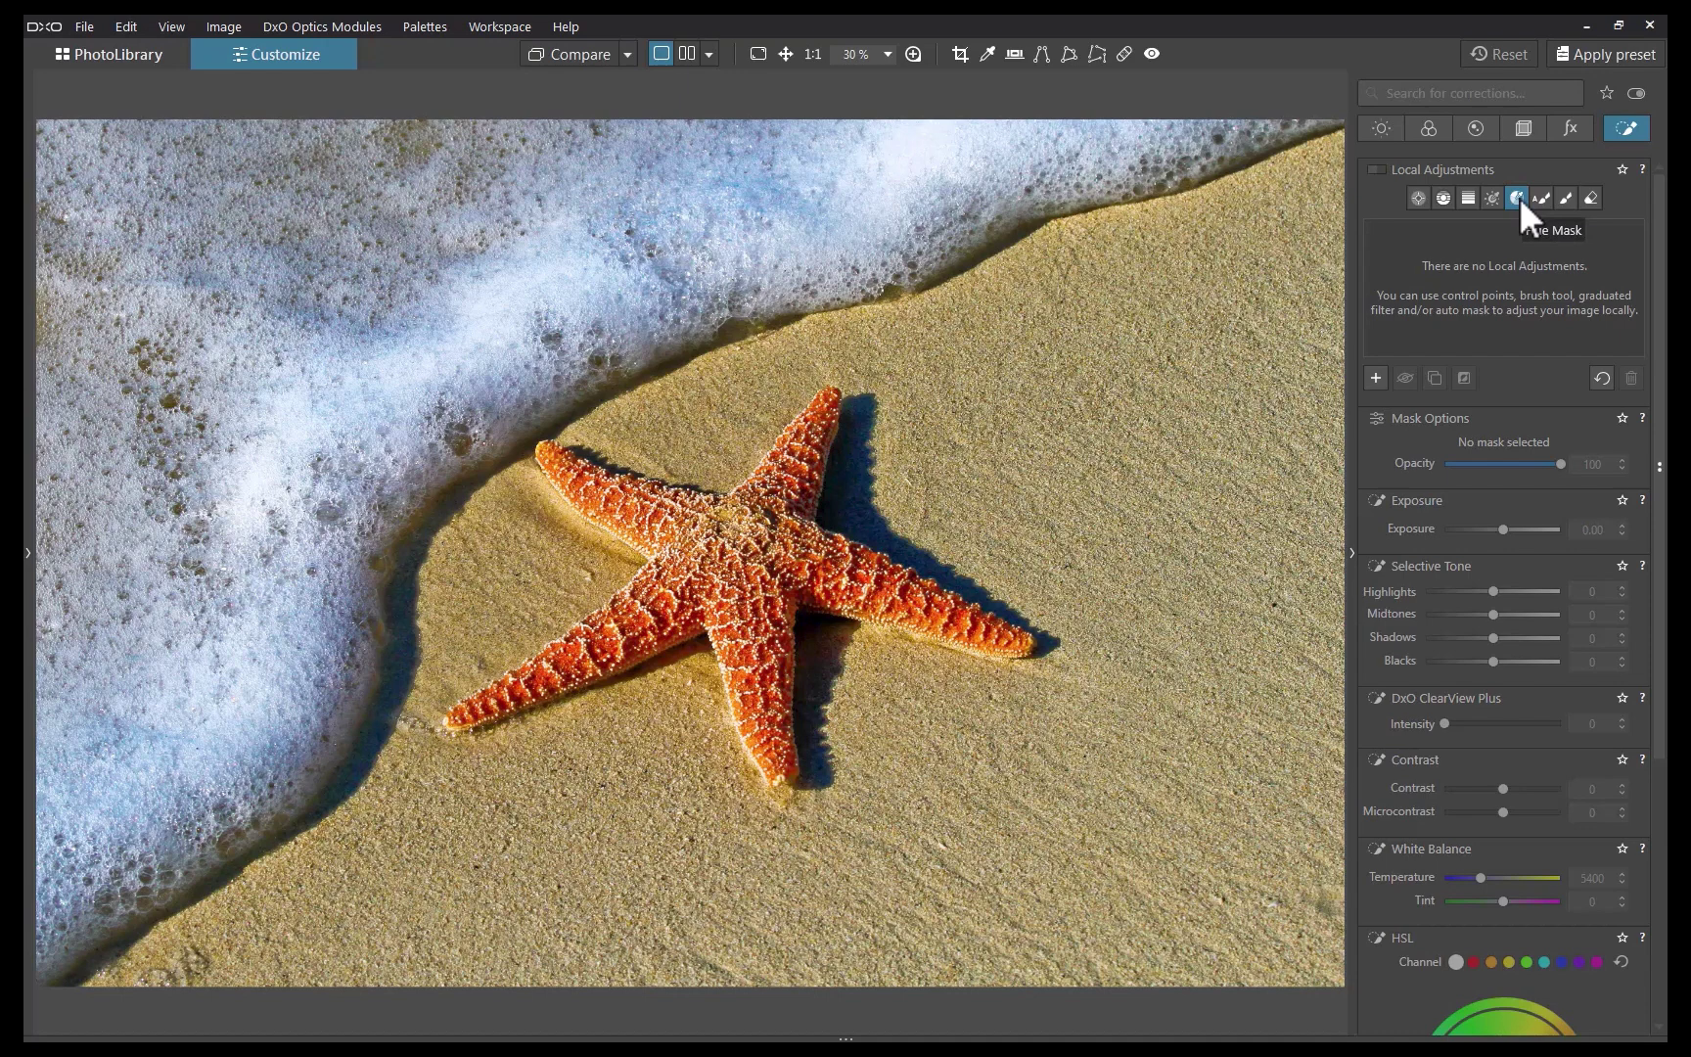
pyautogui.click(1518, 198)
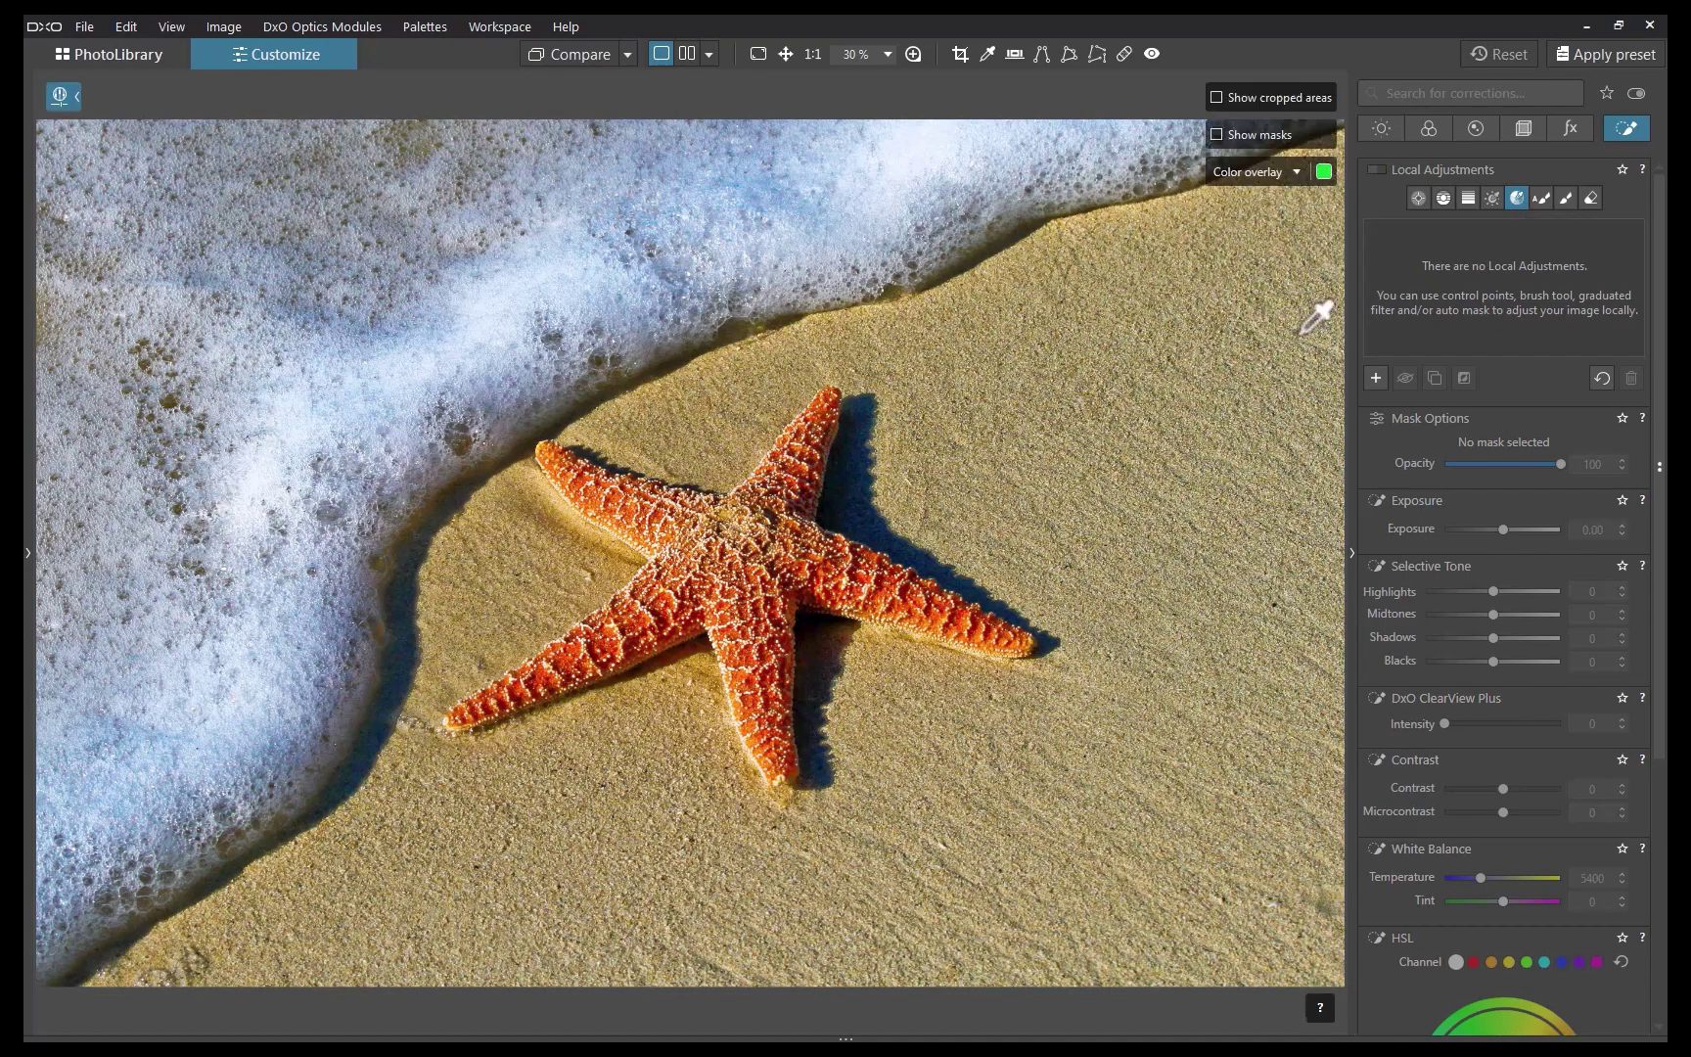
pyautogui.click(822, 566)
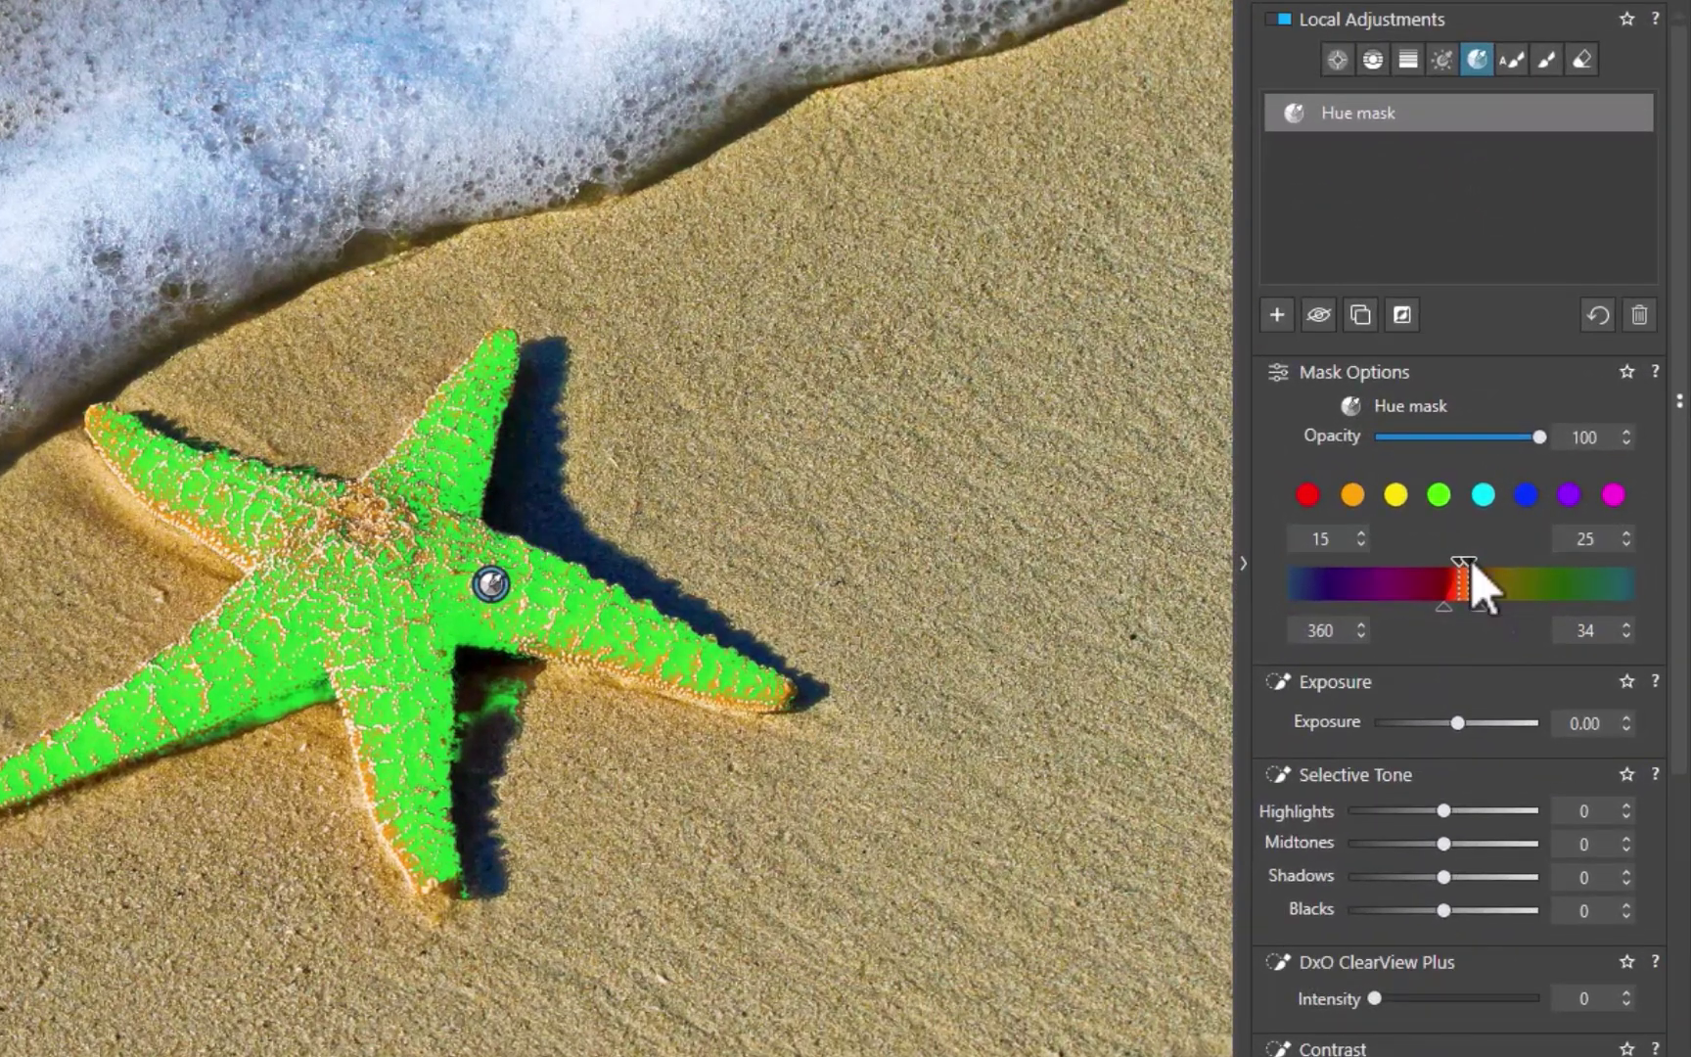
pyautogui.moveTo(1507, 555); pyautogui.dragTo(1438, 562)
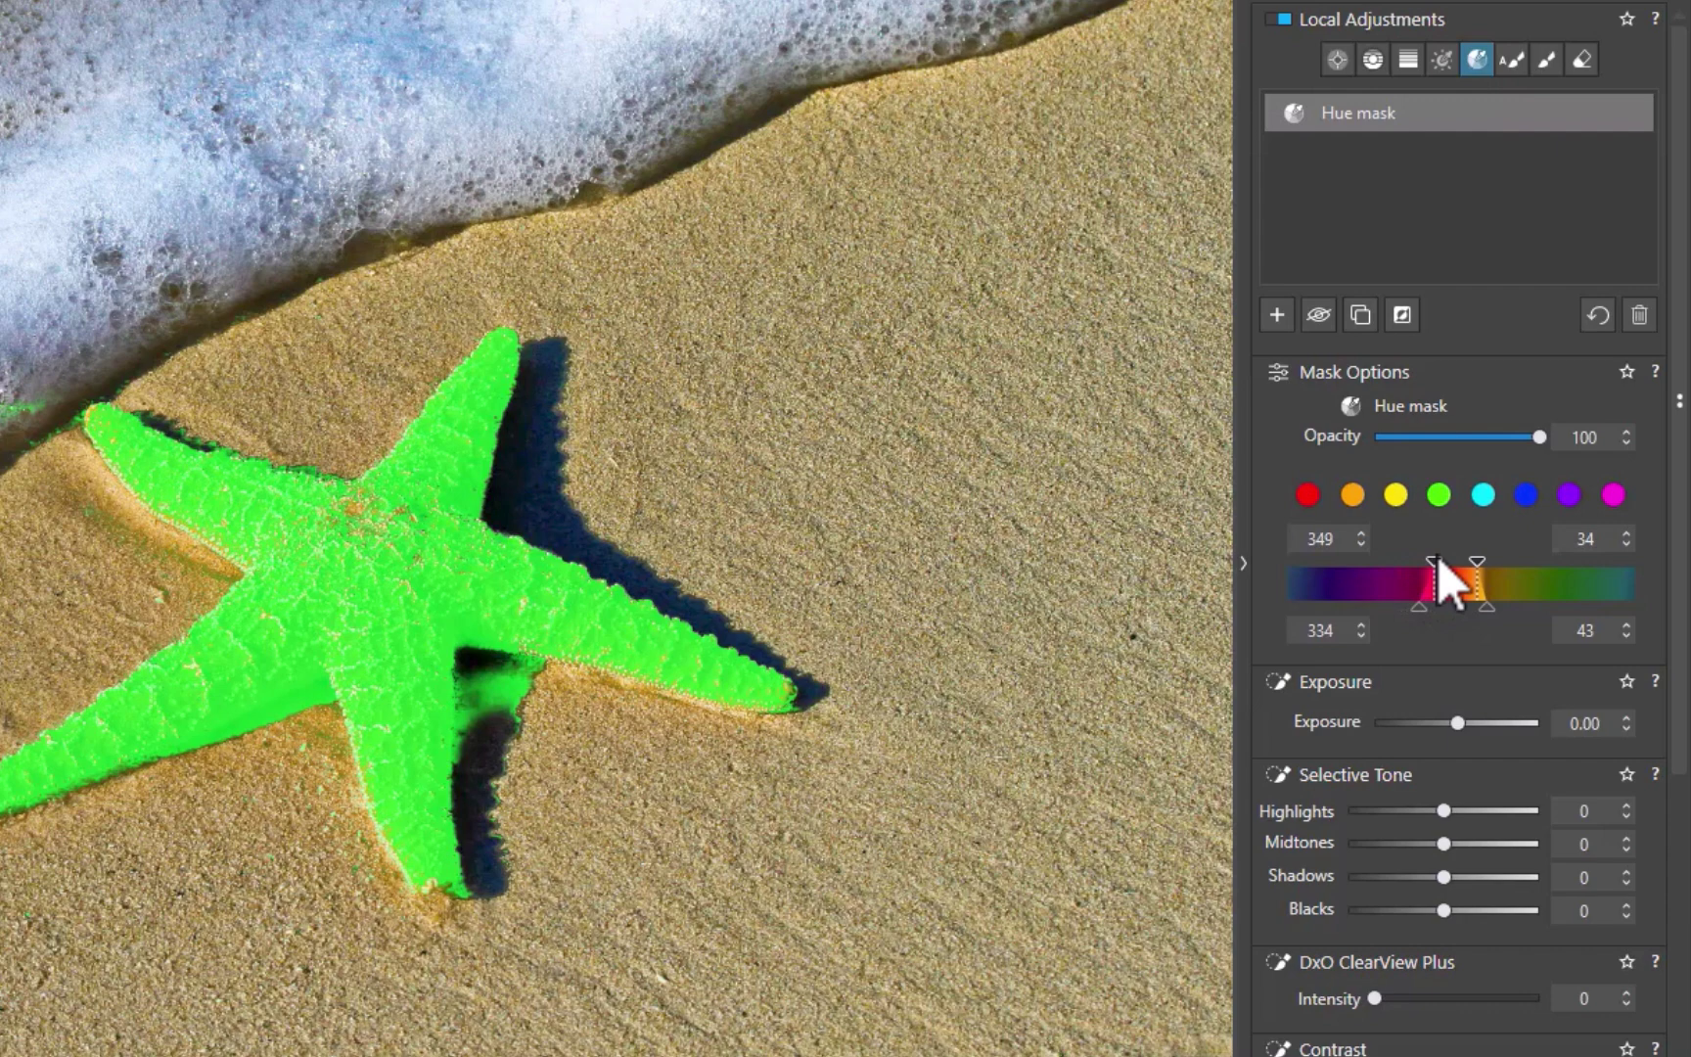
pyautogui.moveTo(1439, 563); pyautogui.dragTo(1456, 564)
# - Add the starfish's centre to the hue mask by painting over it with the brush
pyautogui.click(1547, 60)
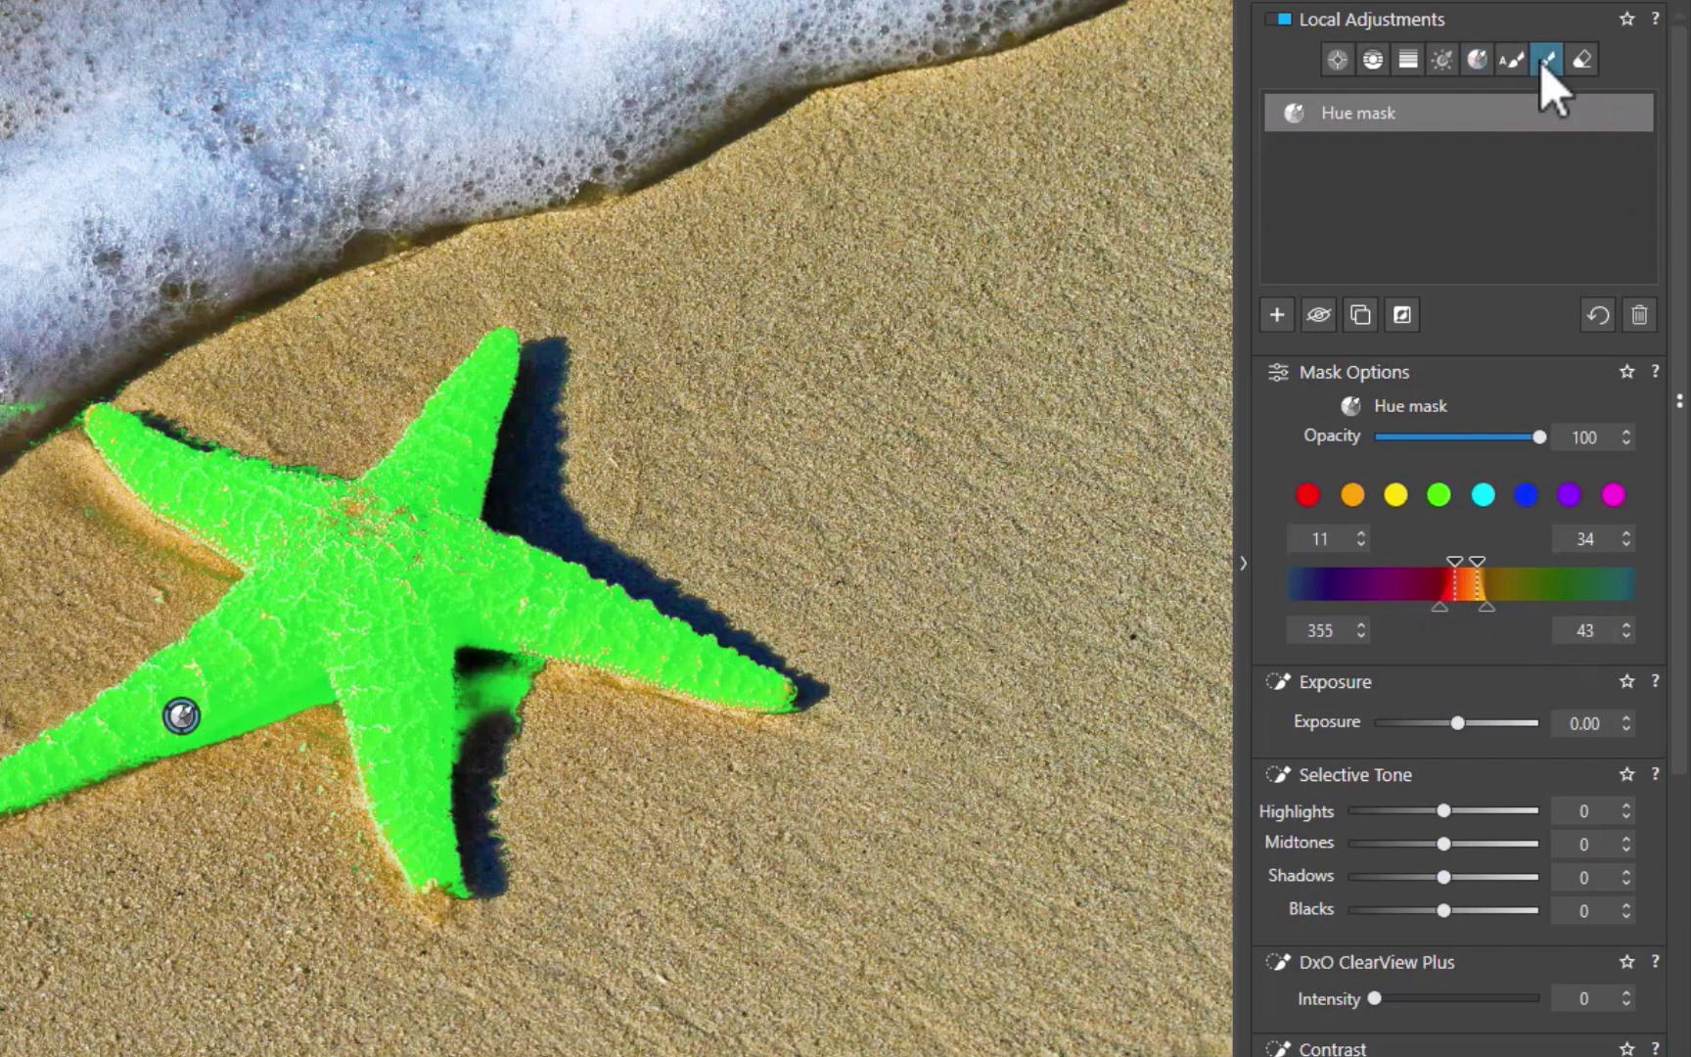
pyautogui.click(388, 555)
pyautogui.click(743, 729)
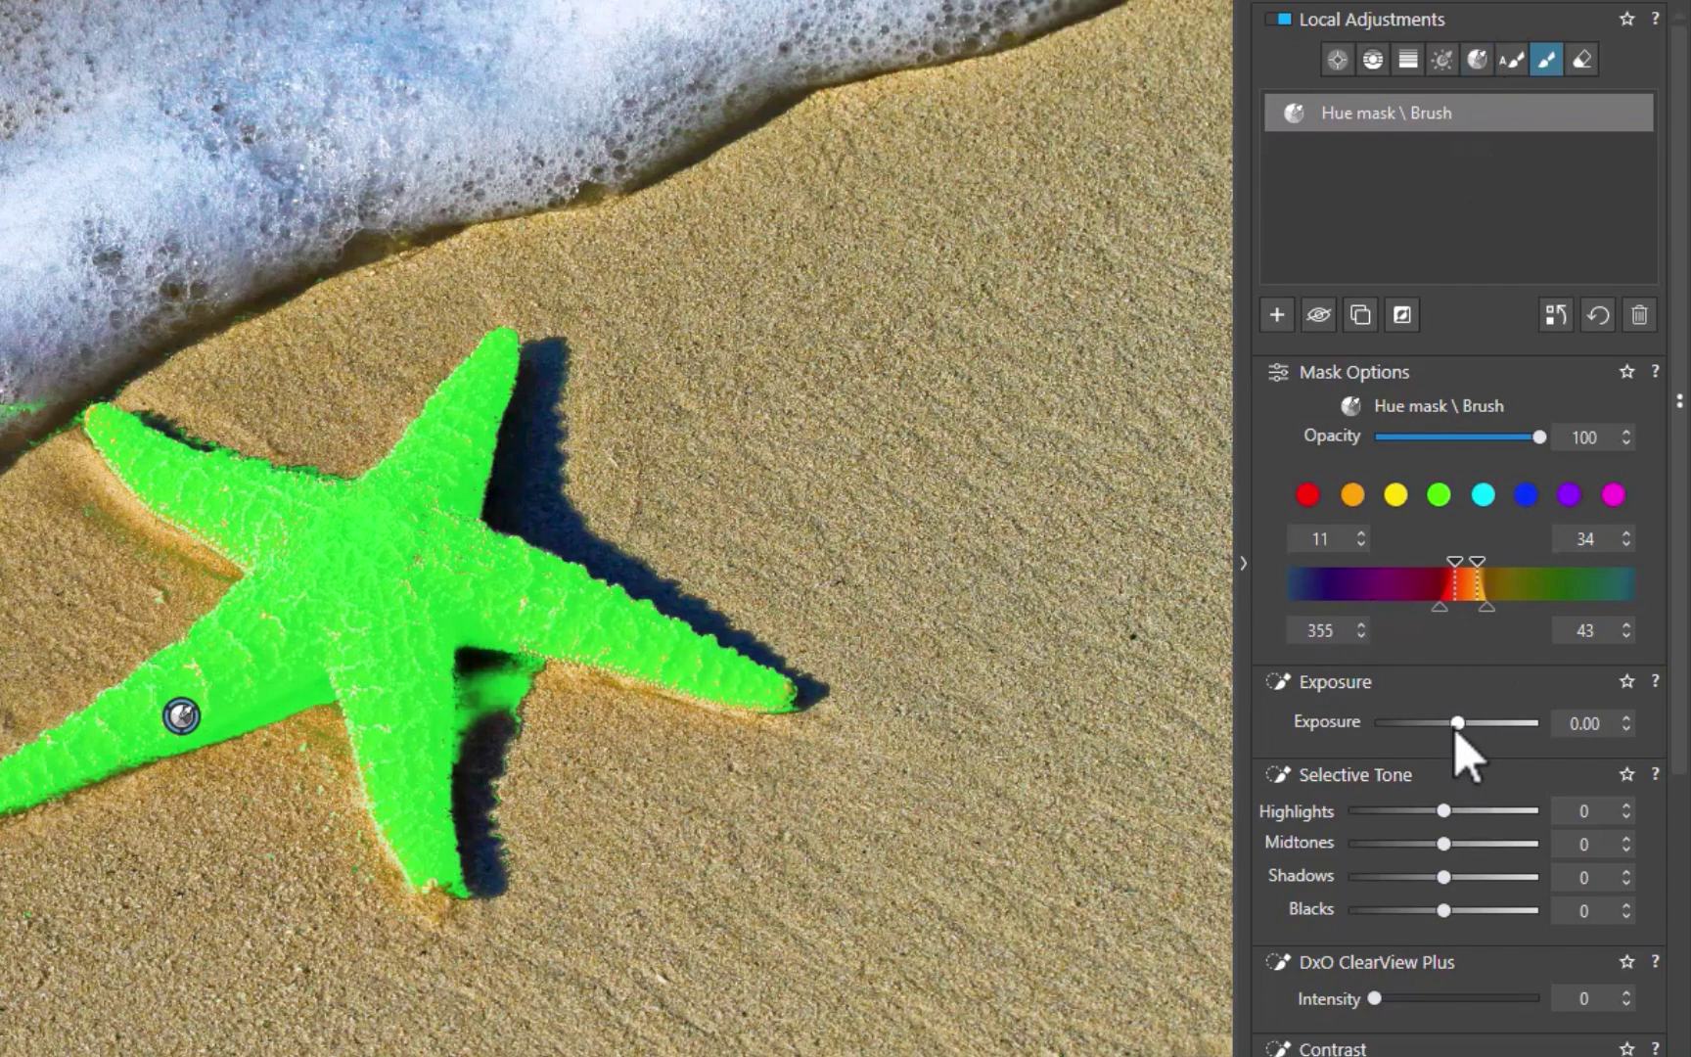
# - Set the starfish mask's exposure to 0.17 as a local adjustment
pyautogui.moveTo(1457, 726); pyautogui.dragTo(1465, 740)
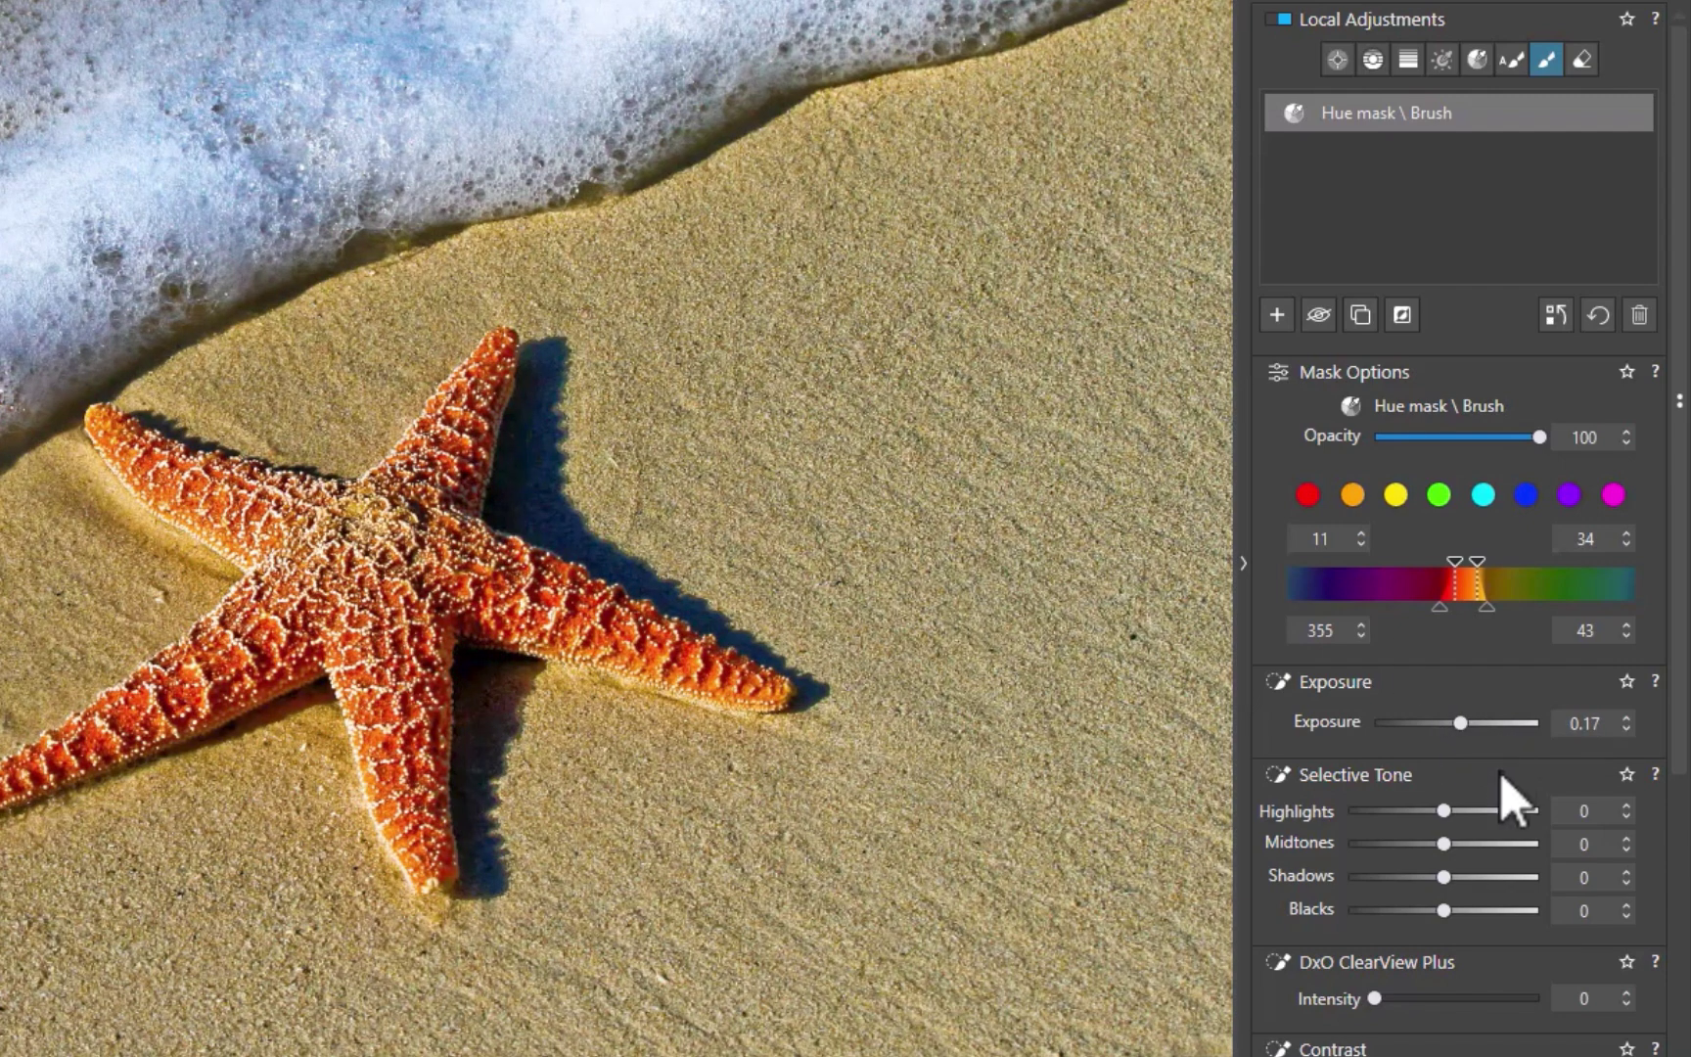
pyautogui.scroll(-7, 1448, 945)
pyautogui.moveTo(1448, 947); pyautogui.dragTo(1495, 930)
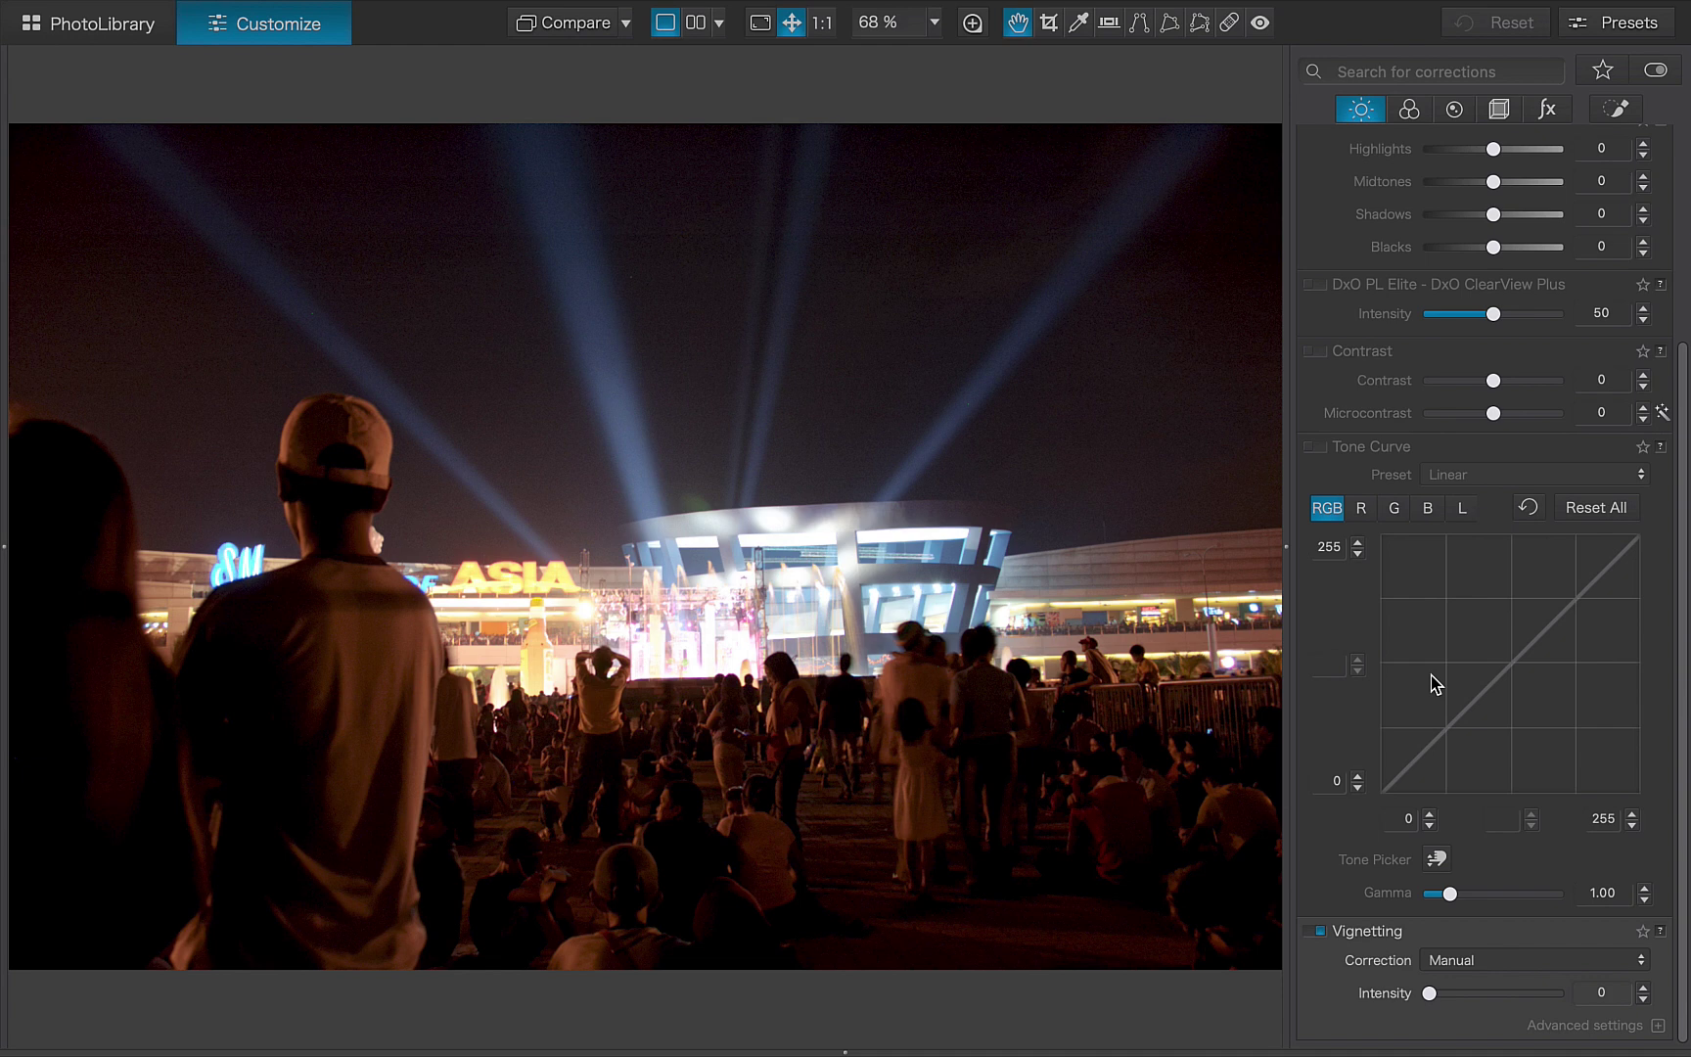
# - Try an RGB tone curve with lifted shadows and a point at input 177, output 156, and reset that curve
pyautogui.moveTo(1457, 715); pyautogui.dragTo(1435, 679)
pyautogui.moveTo(1506, 619); pyautogui.dragTo(1559, 636)
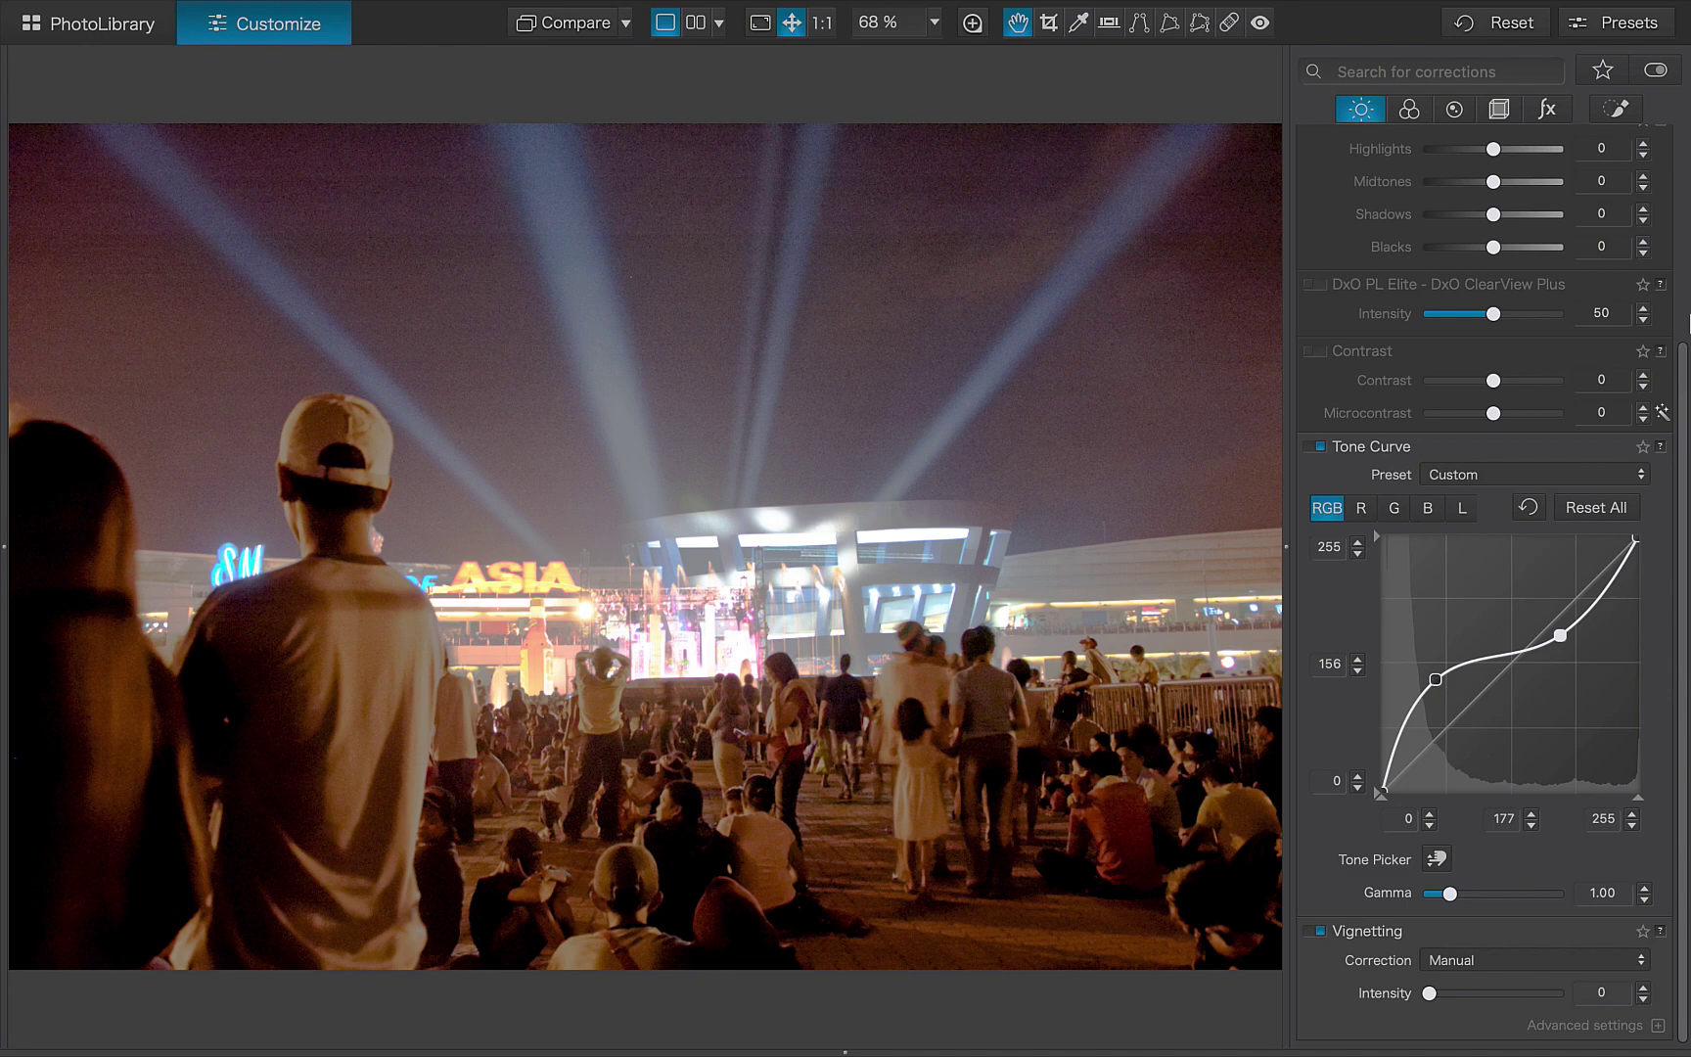
pyautogui.click(1528, 506)
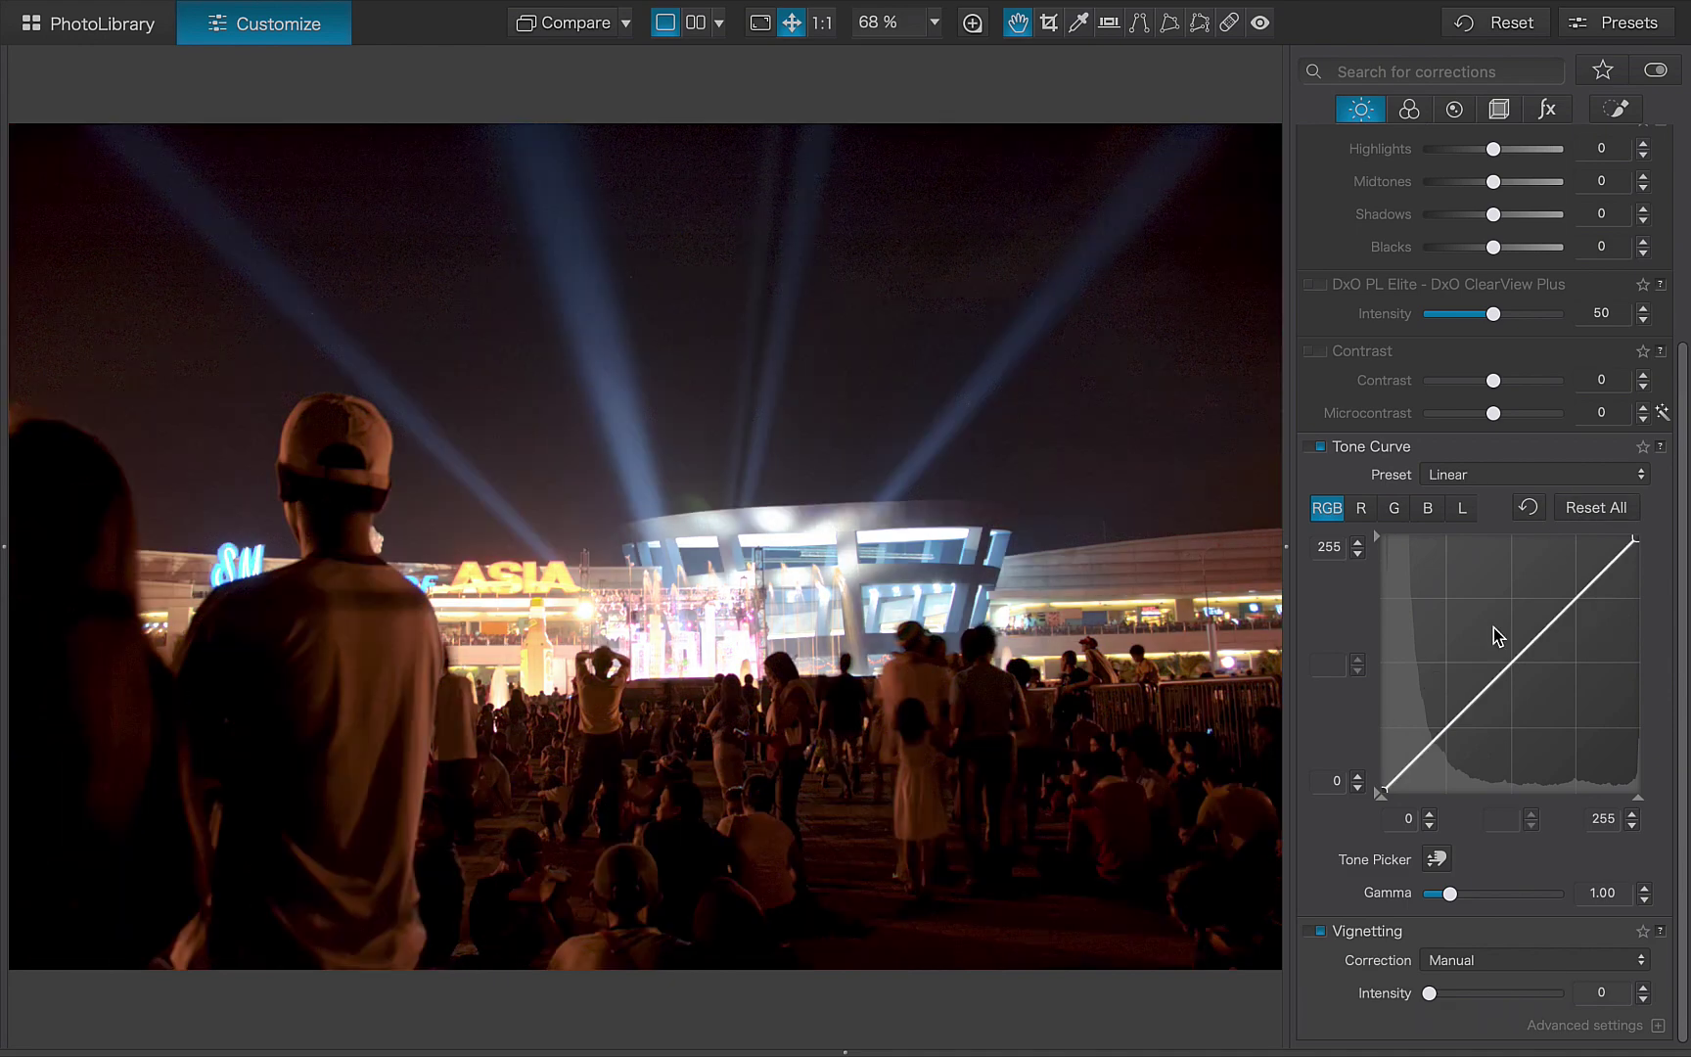
# - Shape the luminance tone curve to brighten the night crowd, with points at input 35, output 78 and input 150, output 166
pyautogui.click(1464, 513)
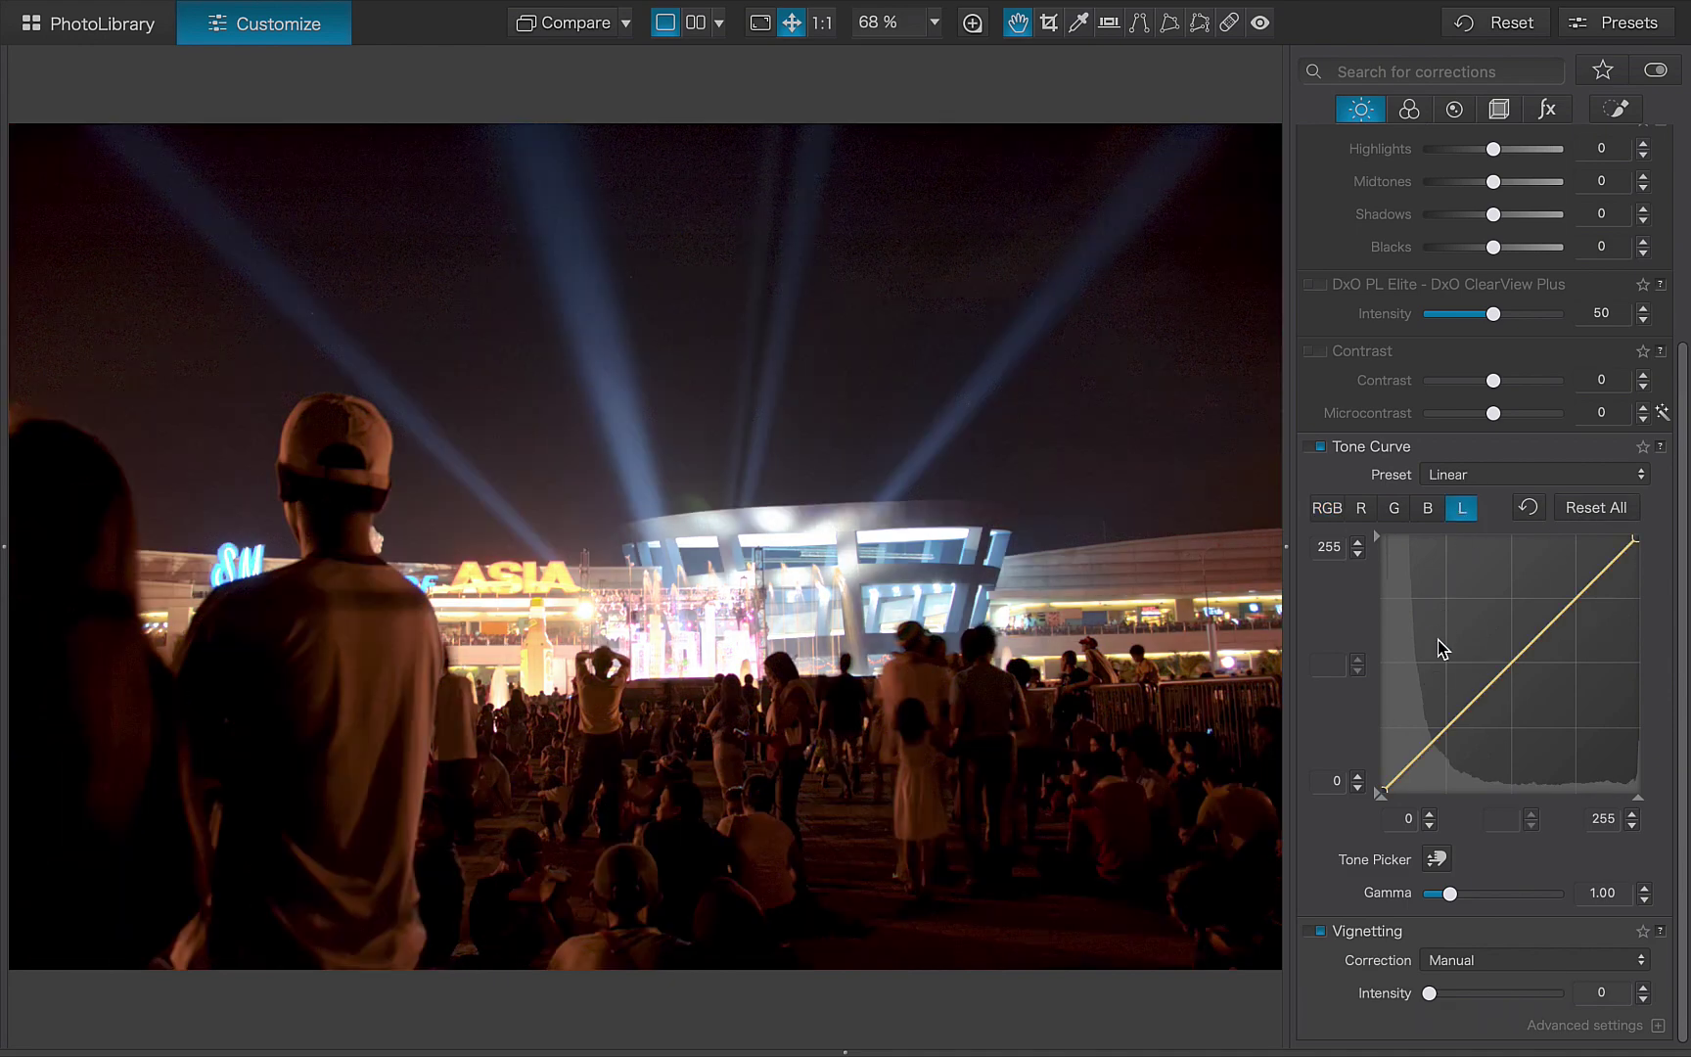
pyautogui.moveTo(1432, 740); pyautogui.dragTo(1419, 719)
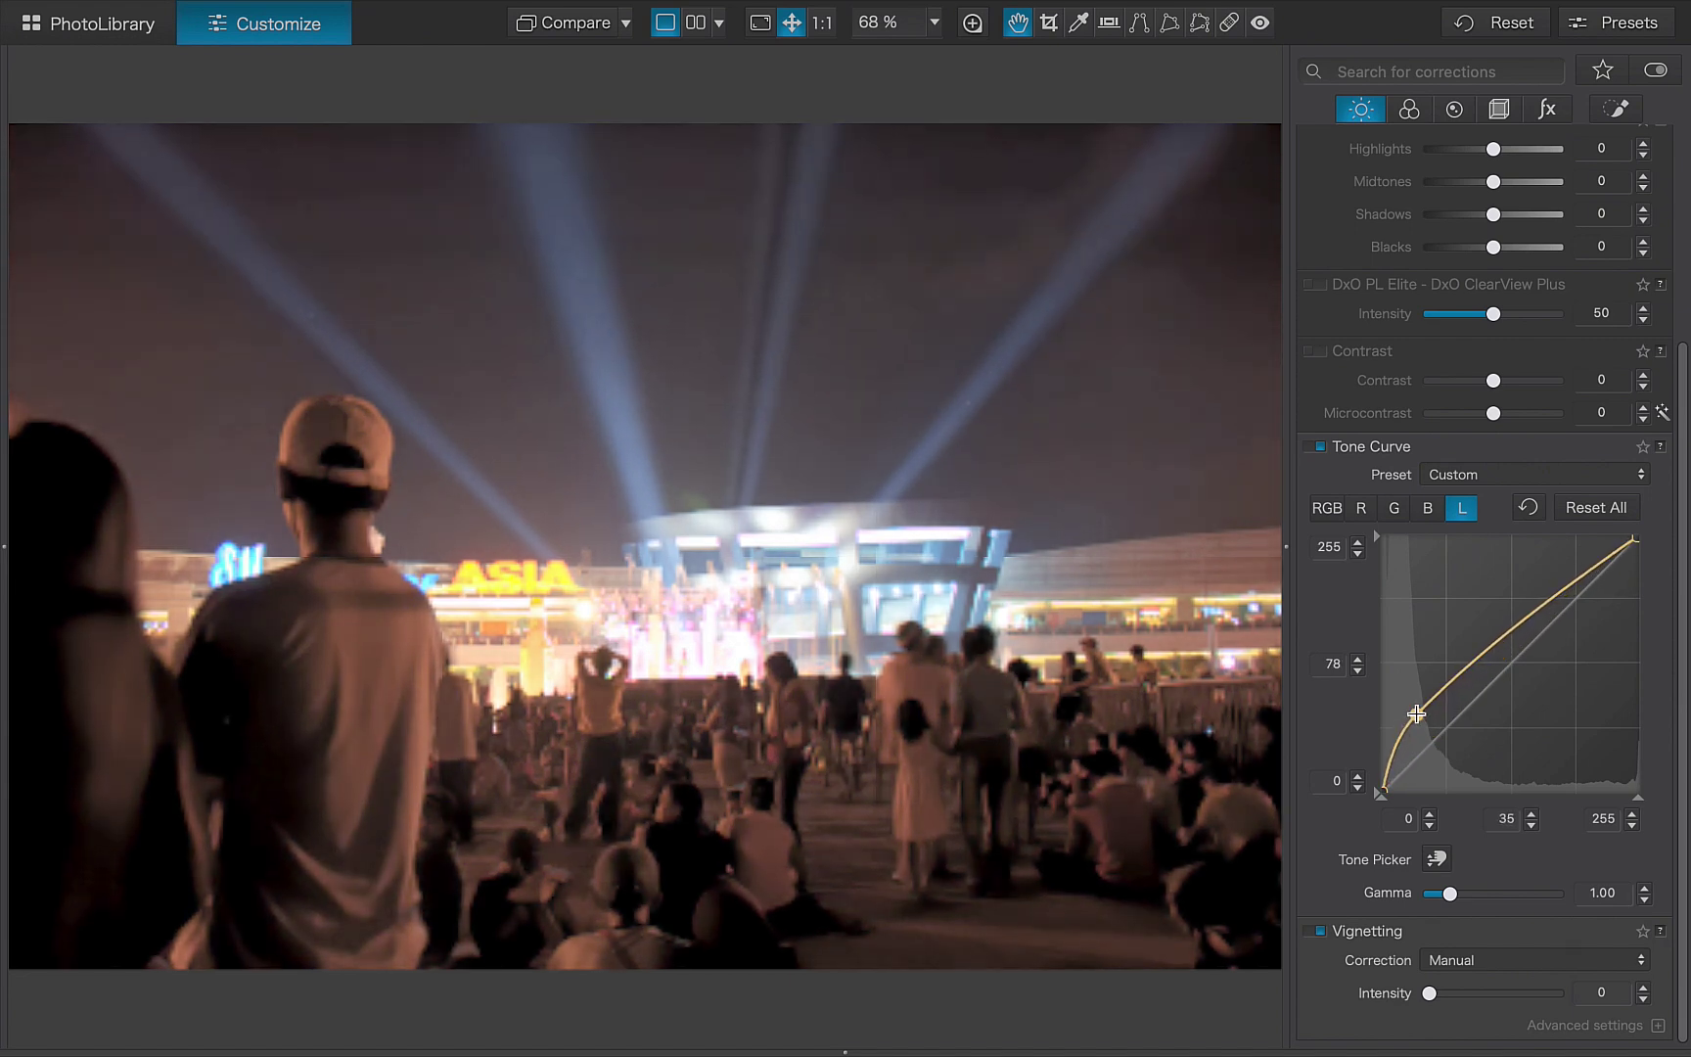
pyautogui.moveTo(1519, 636); pyautogui.dragTo(1527, 618)
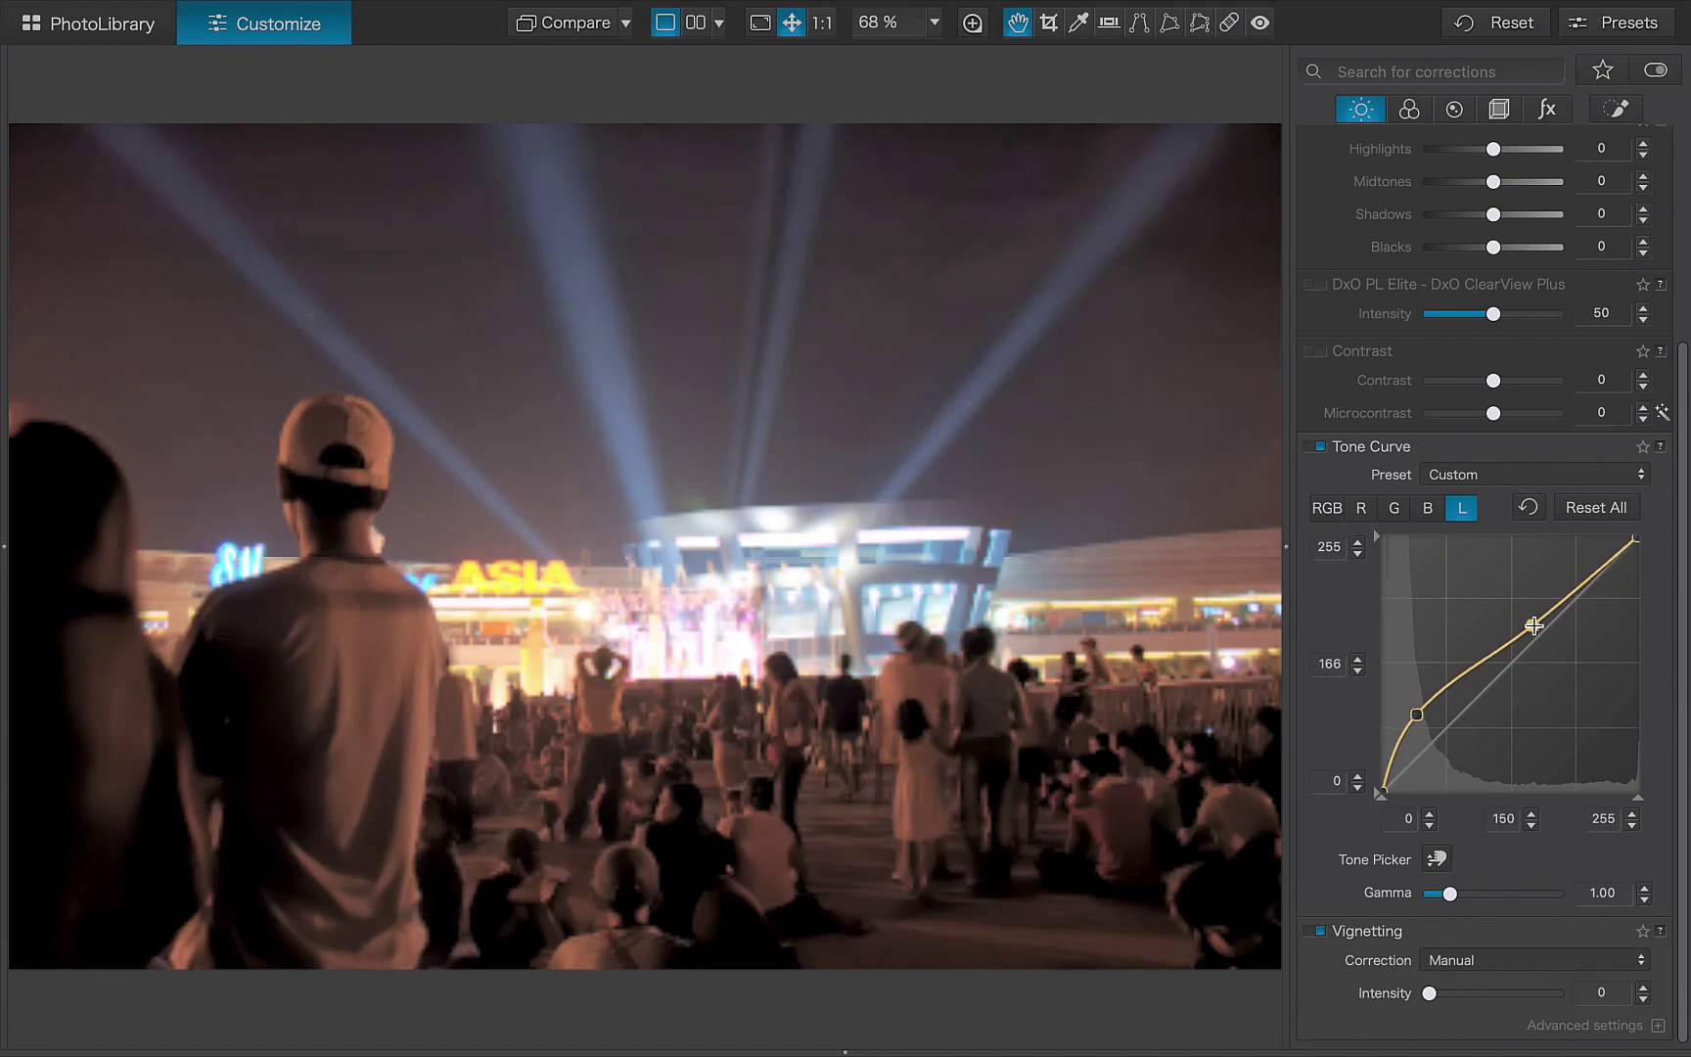